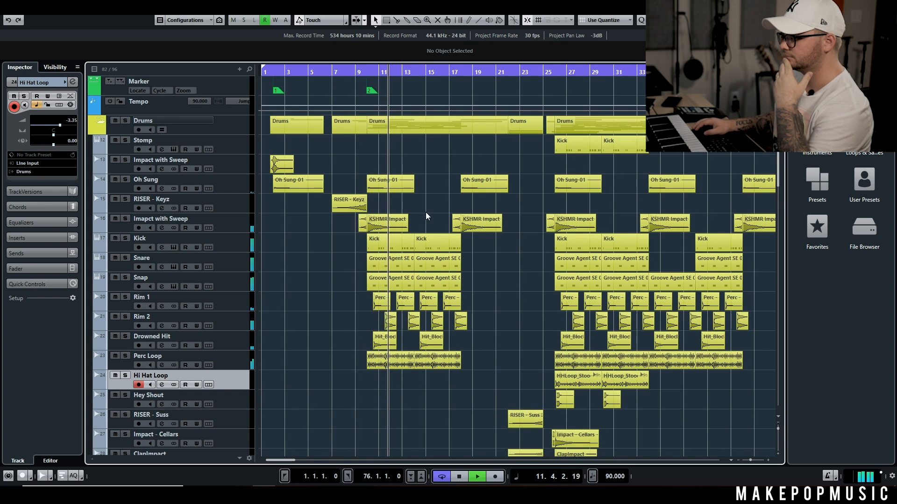
Step: Stop playback and look over the drum tracks in the arrangement around the section starting at bar 10
{"action": "scroll", "coordinate": [430, 196], "scroll_direction": "down", "scroll_amount": 3}
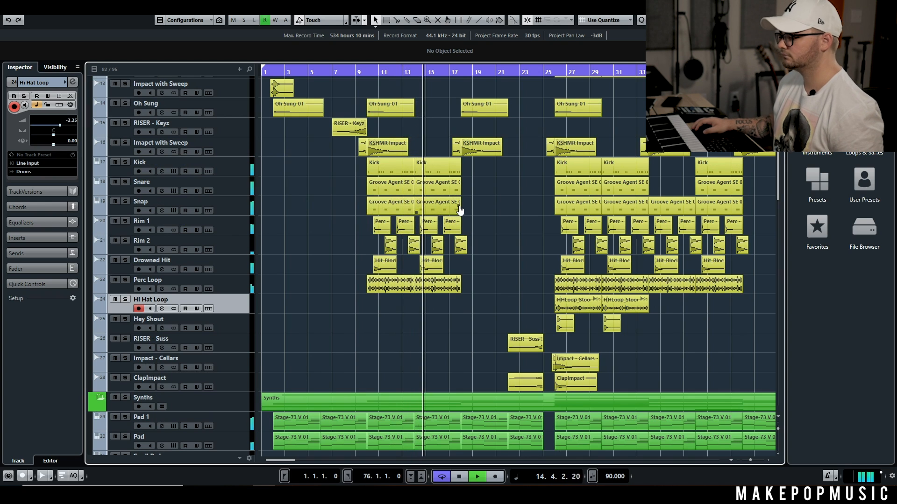
{"action": "key", "text": "space"}
{"action": "scroll", "coordinate": [388, 219], "scroll_direction": "up", "scroll_amount": 3}
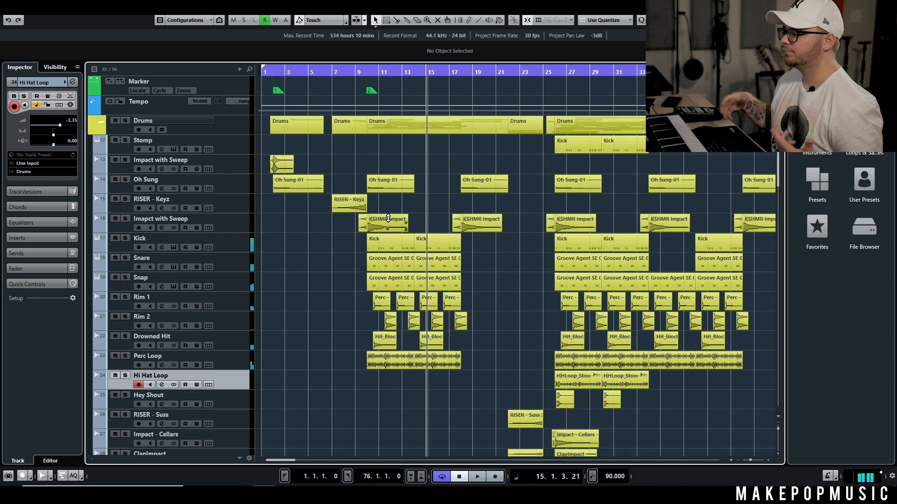
{"action": "scroll", "coordinate": [402, 200], "scroll_direction": "up", "scroll_amount": 2}
{"action": "scroll", "coordinate": [408, 218], "scroll_direction": "down", "scroll_amount": 6}
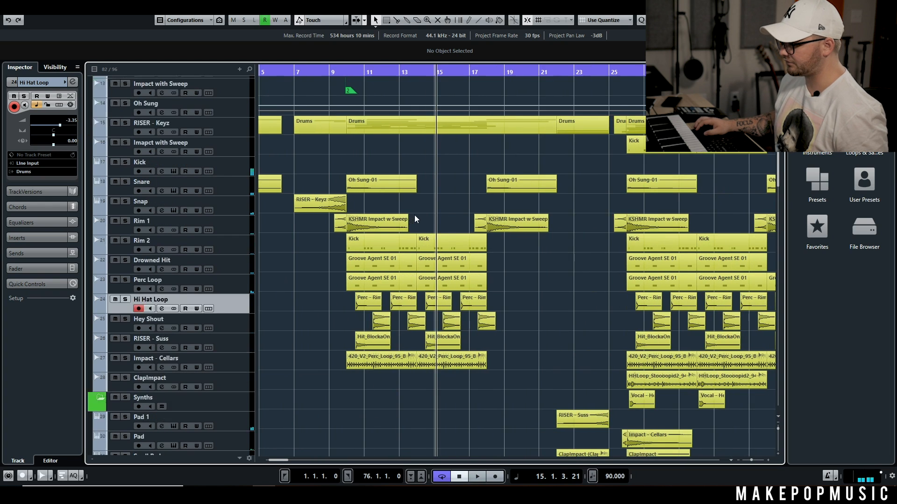
Step: Solo the Oh Sung track, audition its event at bar 10, and view the track's channel settings
{"action": "scroll", "coordinate": [417, 229], "scroll_direction": "up", "scroll_amount": 2}
{"action": "left_click", "coordinate": [388, 109]}
{"action": "key", "text": "l"}
{"action": "left_click", "coordinate": [125, 103]}
{"action": "key", "text": "space"}
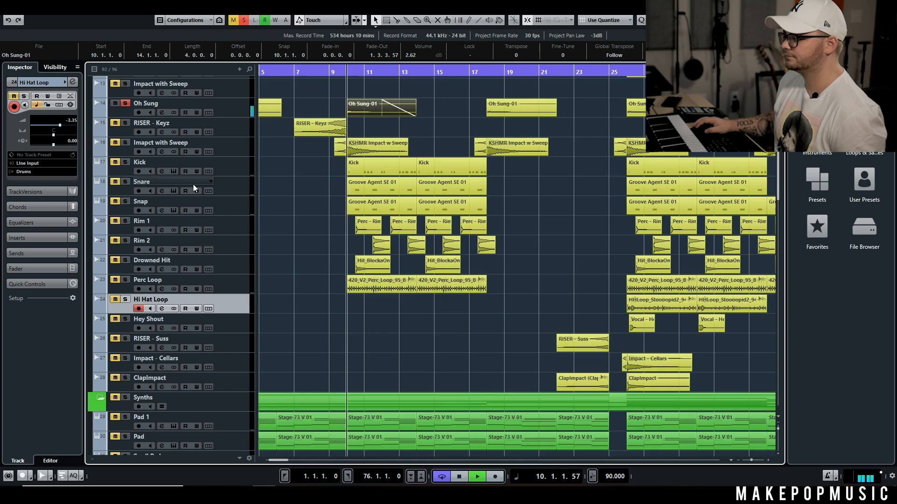
{"action": "key", "text": "space"}
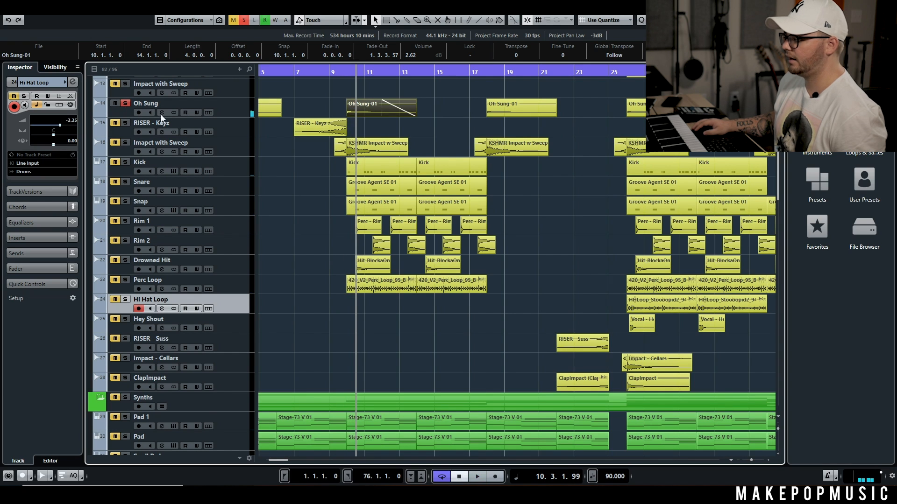
{"action": "left_click", "coordinate": [161, 113]}
{"action": "left_click", "coordinate": [707, 216]}
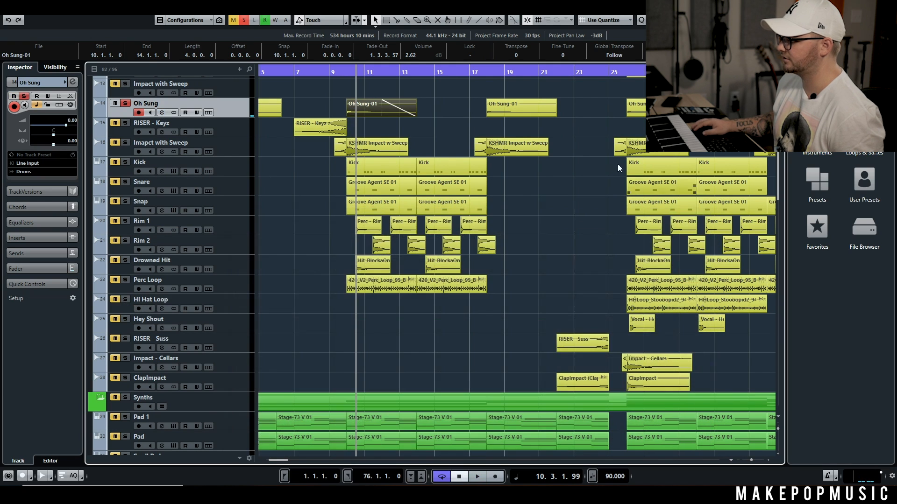
Step: Audition the RISER - Keyz track in solo, followed by the Impact with Sweep track below it, and clear the solo
{"action": "left_click", "coordinate": [125, 104]}
{"action": "left_click", "coordinate": [125, 123]}
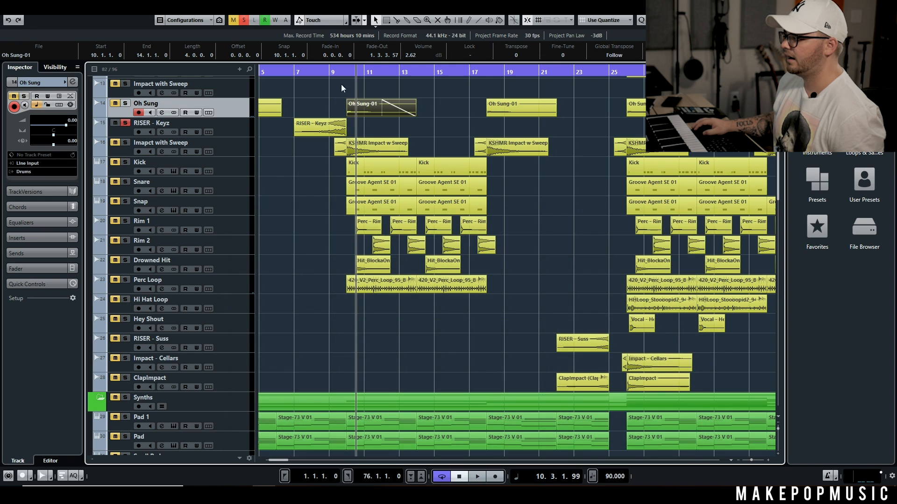
{"action": "left_click_drag", "start_coordinate": [301, 72], "coordinate": [325, 72]}
{"action": "key", "text": "space"}
{"action": "left_click", "coordinate": [125, 142]}
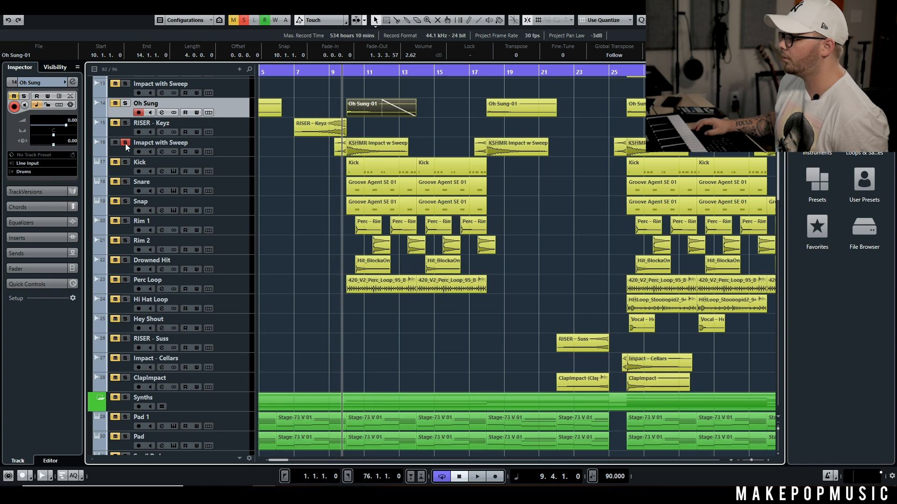
{"action": "left_click", "coordinate": [126, 144]}
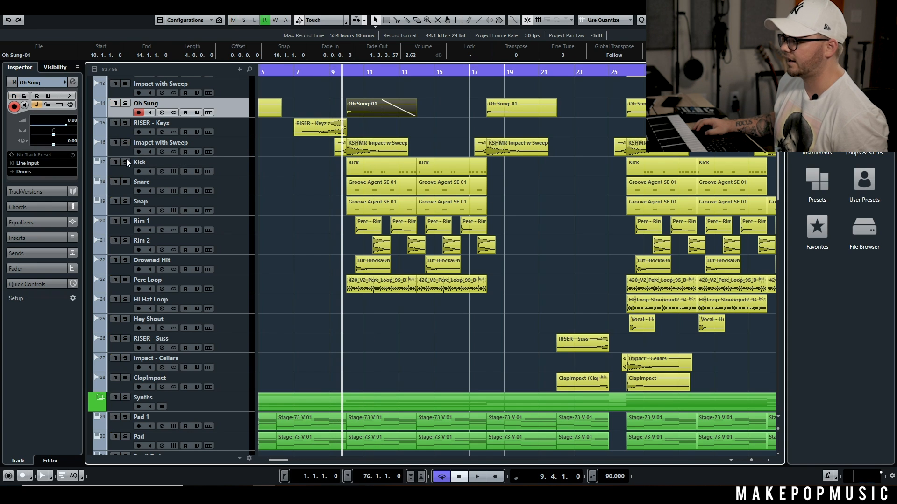
Step: Audition the Kick and Snare tracks in solo, listening to the snare with its inserts bypassed
{"action": "left_click", "coordinate": [125, 162]}
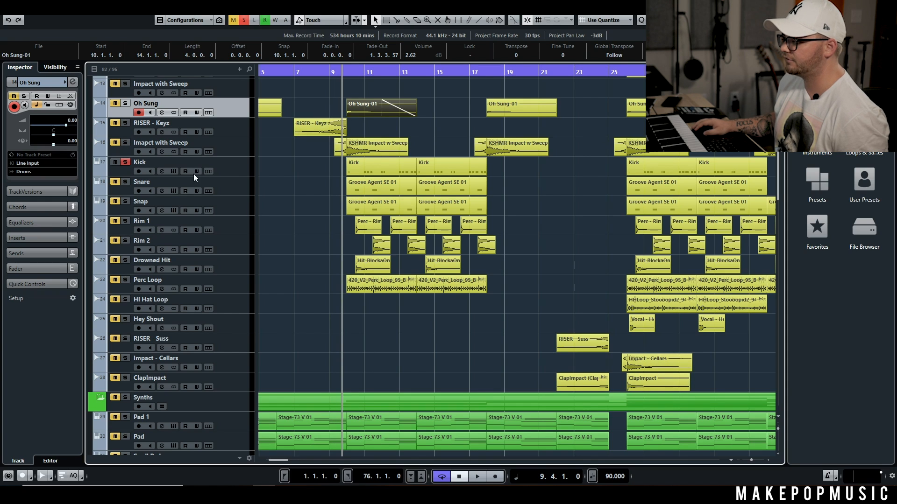
{"action": "key", "text": "space"}
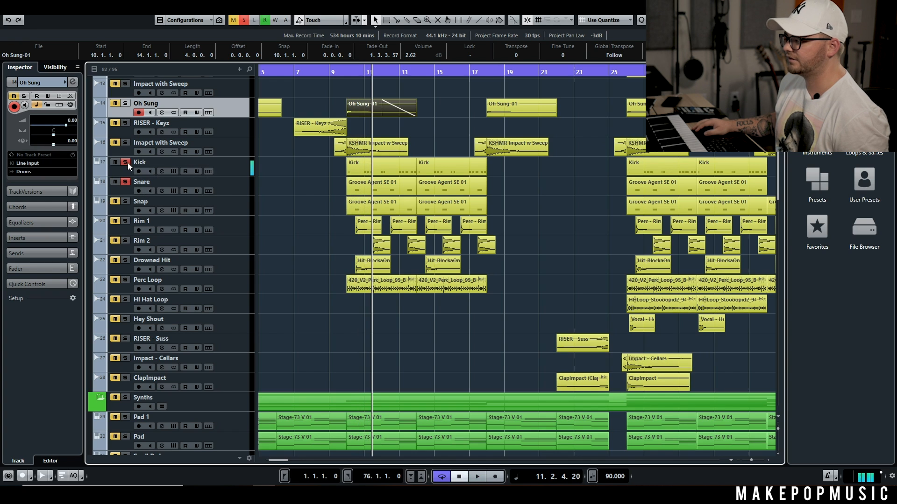
{"action": "left_click", "coordinate": [158, 190]}
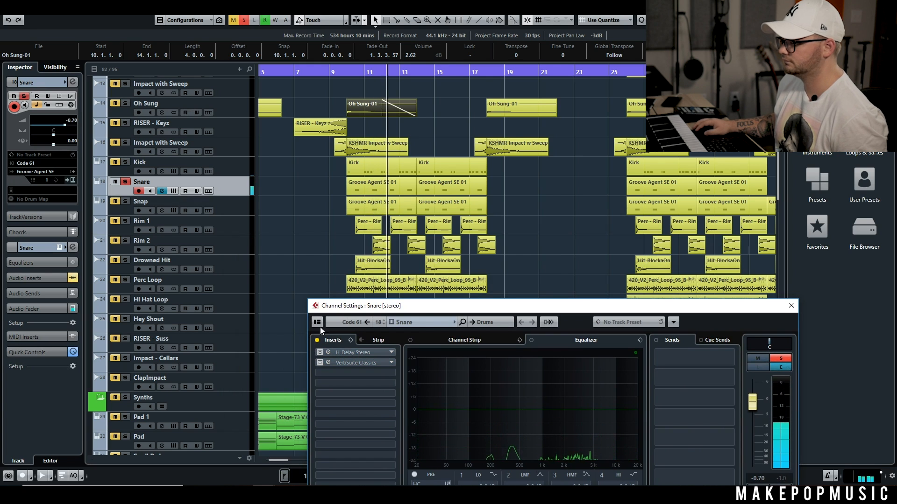
{"action": "left_click", "coordinate": [126, 162]}
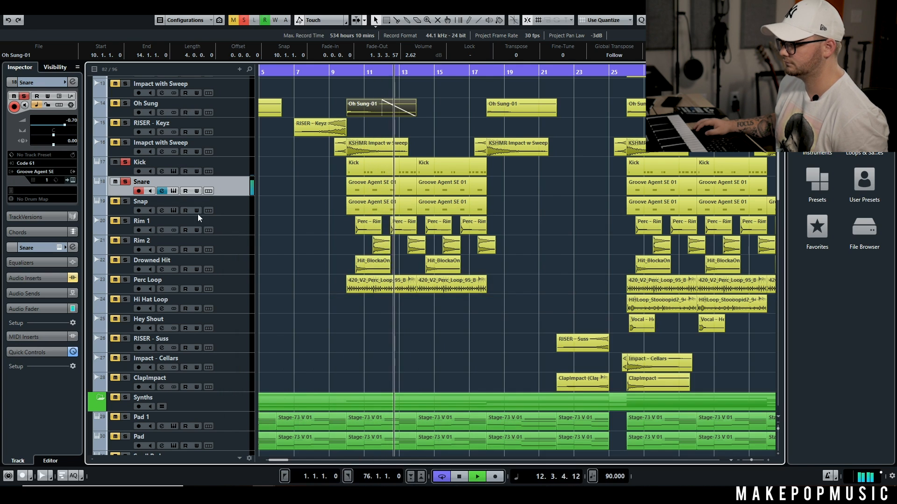
Step: Examine the snare's H-Delay Stereo insert and play the kick and snare with the insert effects active
{"action": "left_click", "coordinate": [164, 191]}
{"action": "left_click", "coordinate": [321, 351]}
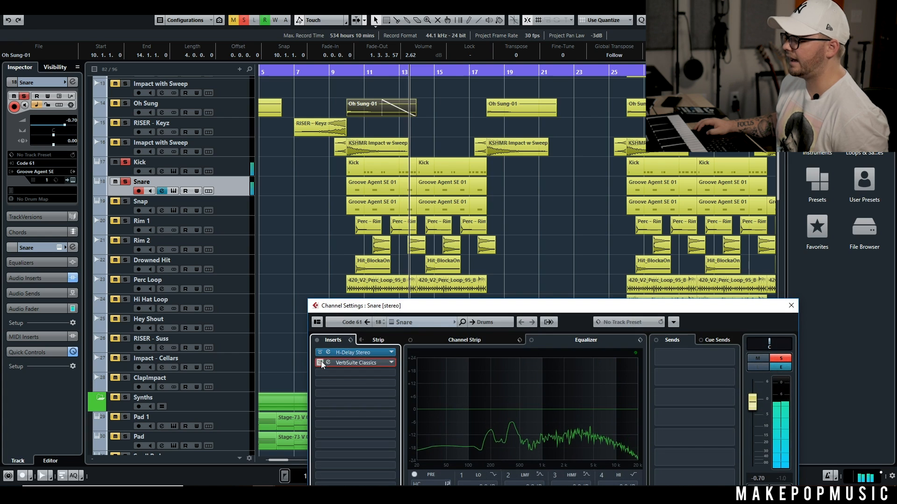
{"action": "left_click", "coordinate": [328, 352]}
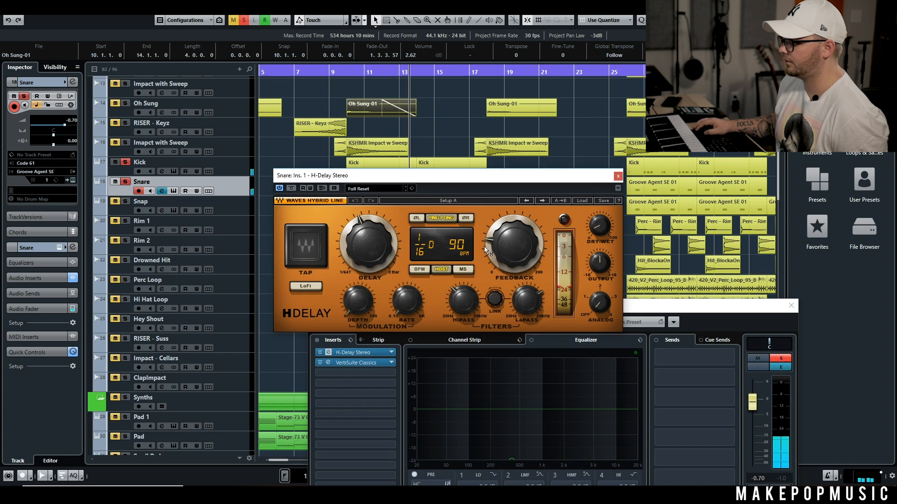
{"action": "left_click", "coordinate": [618, 177]}
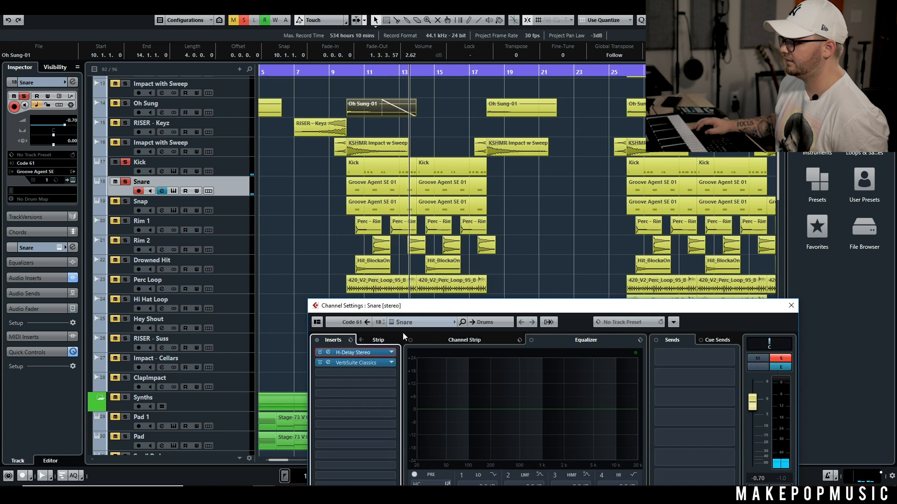
{"action": "key", "text": "space"}
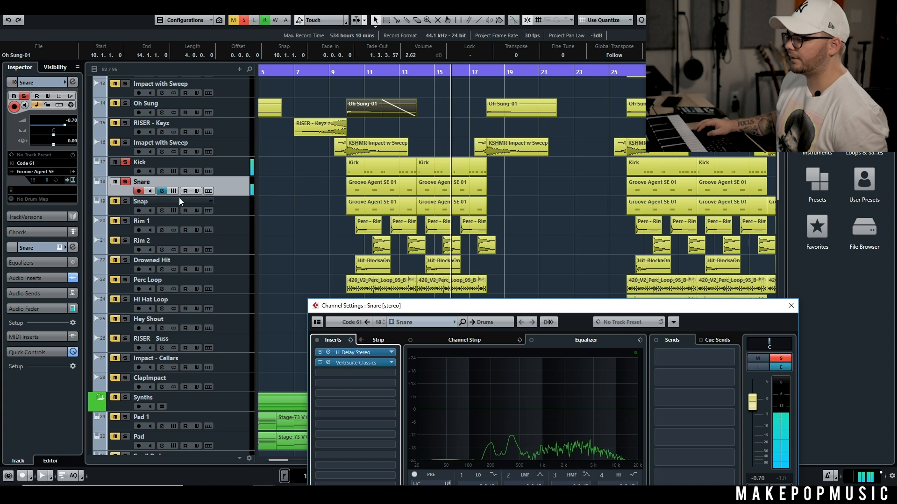
Step: Switch the solo to the Snap track, compare it with inserts bypassed and active, and view its H-Delay Stereo
{"action": "key", "text": "e"}
{"action": "left_click", "coordinate": [125, 183]}
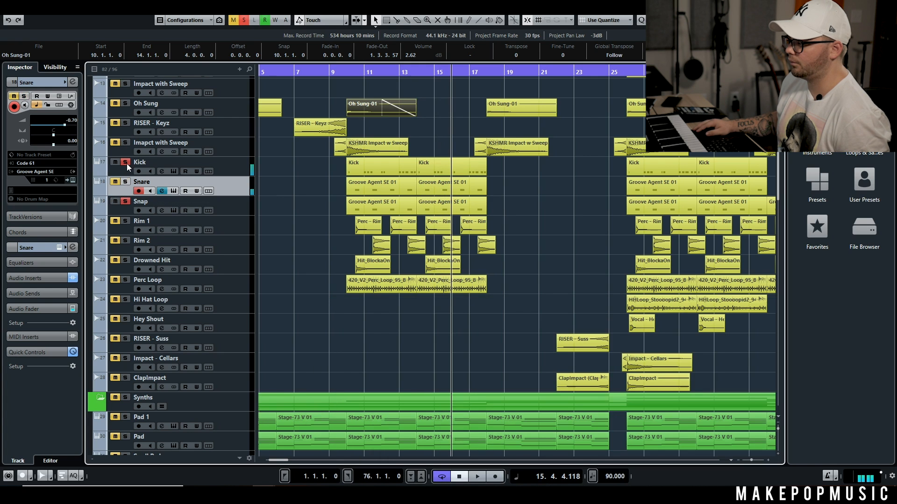
{"action": "left_click", "coordinate": [162, 211]}
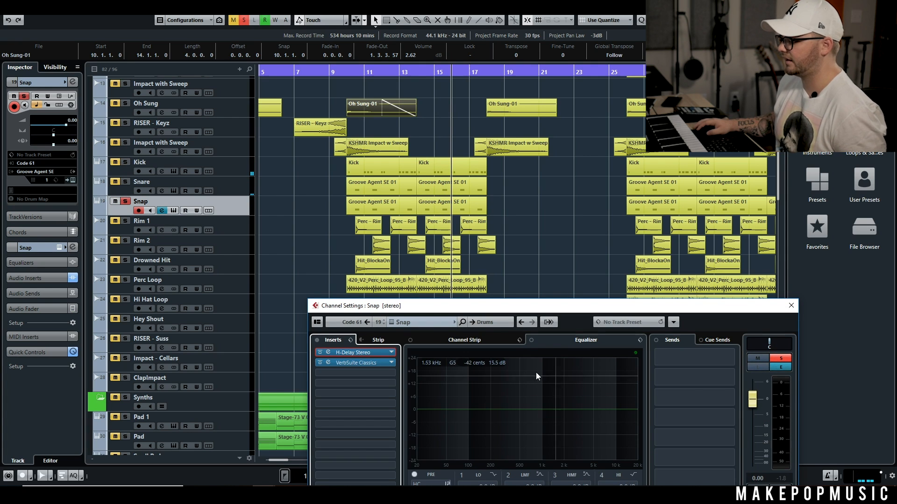
{"action": "left_click", "coordinate": [316, 341]}
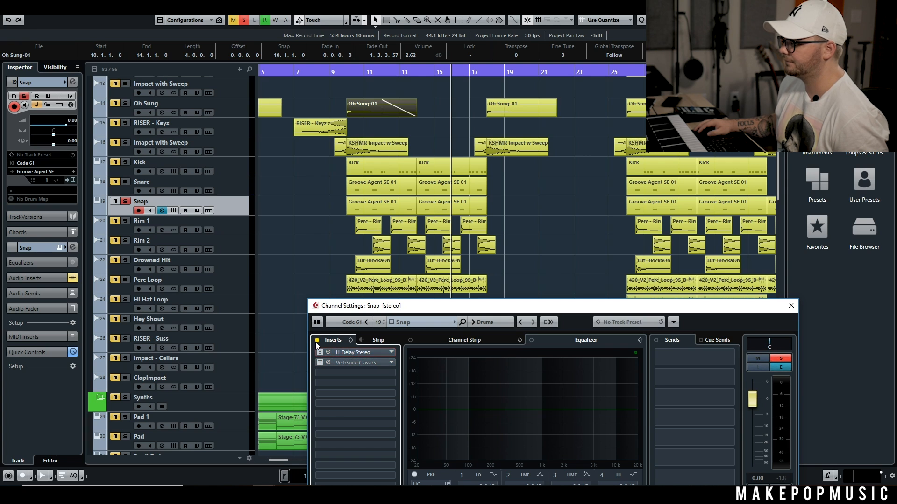
{"action": "left_click", "coordinate": [316, 341]}
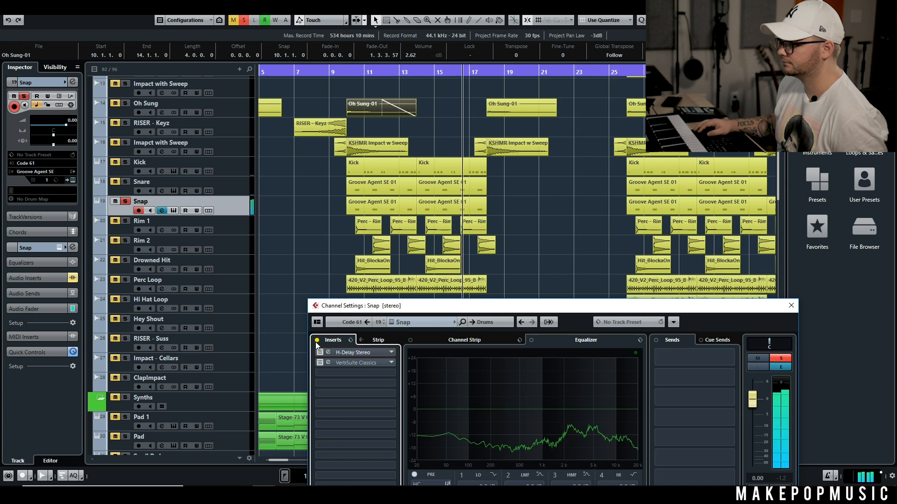
{"action": "left_click", "coordinate": [328, 352]}
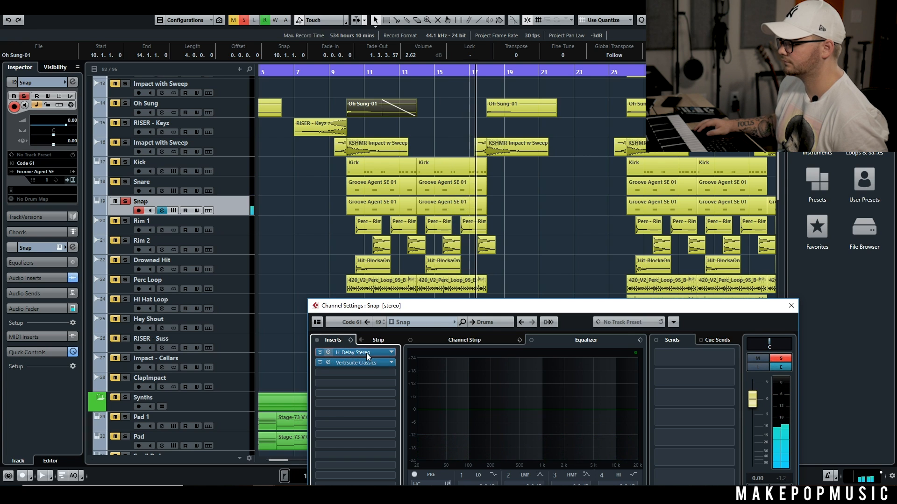
{"action": "left_click", "coordinate": [618, 176]}
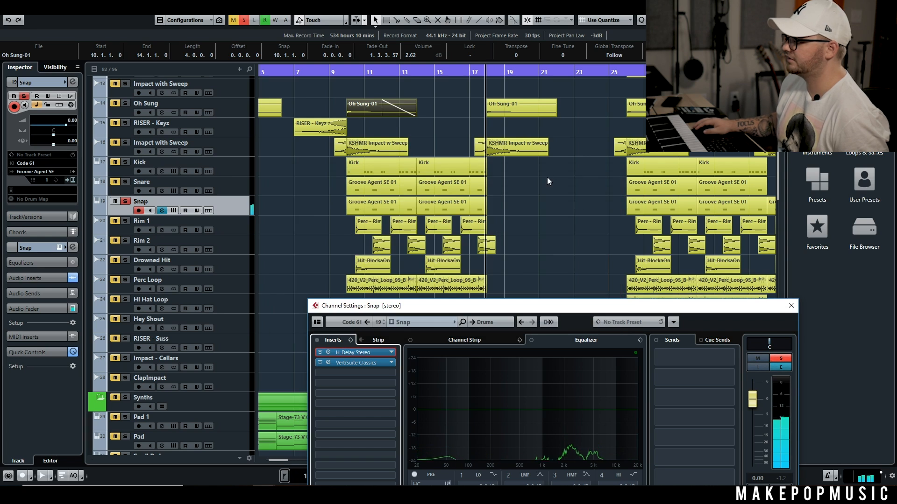
Step: Switch the solo to the Rim 1 track, play it from bar 10, and compare it with its inserts bypassed
{"action": "left_click", "coordinate": [348, 71]}
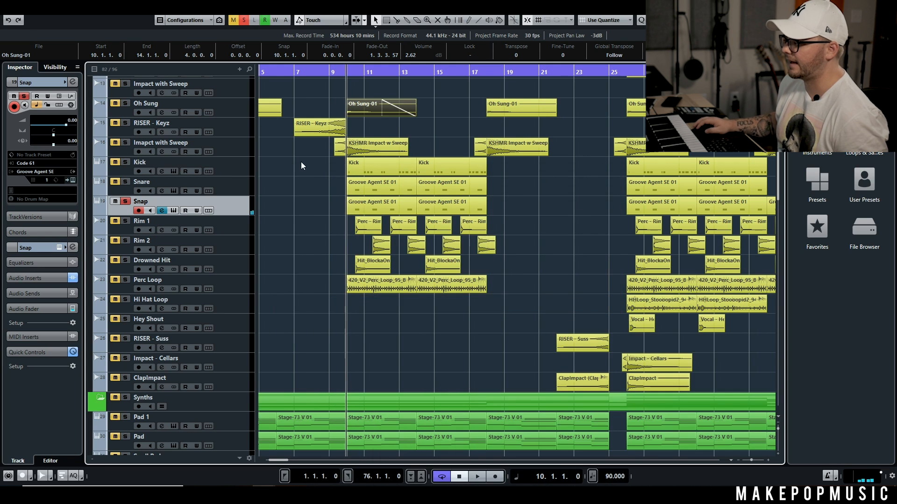
{"action": "left_click", "coordinate": [125, 200]}
{"action": "left_click", "coordinate": [125, 221]}
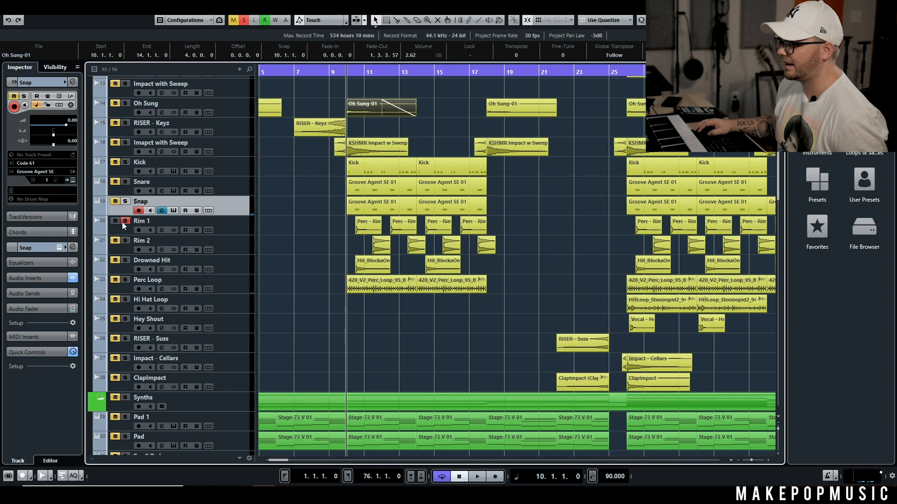
{"action": "key", "text": "space"}
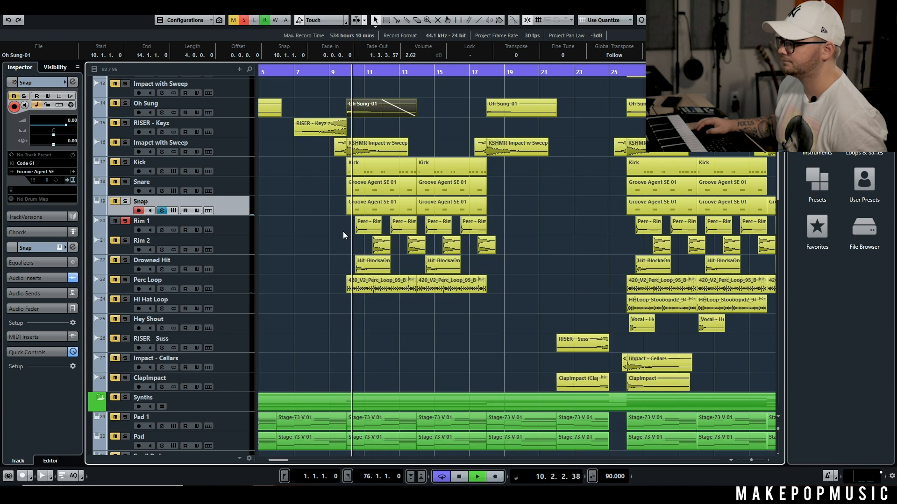
{"action": "left_click", "coordinate": [162, 230]}
{"action": "key", "text": "space"}
{"action": "key", "text": "Escape"}
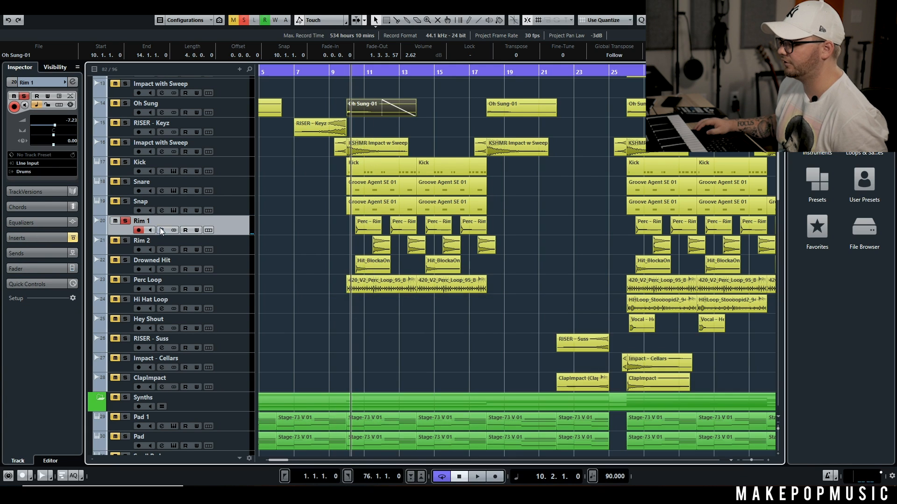
{"action": "left_click", "coordinate": [161, 230]}
{"action": "key", "text": "space"}
{"action": "left_click", "coordinate": [317, 340]}
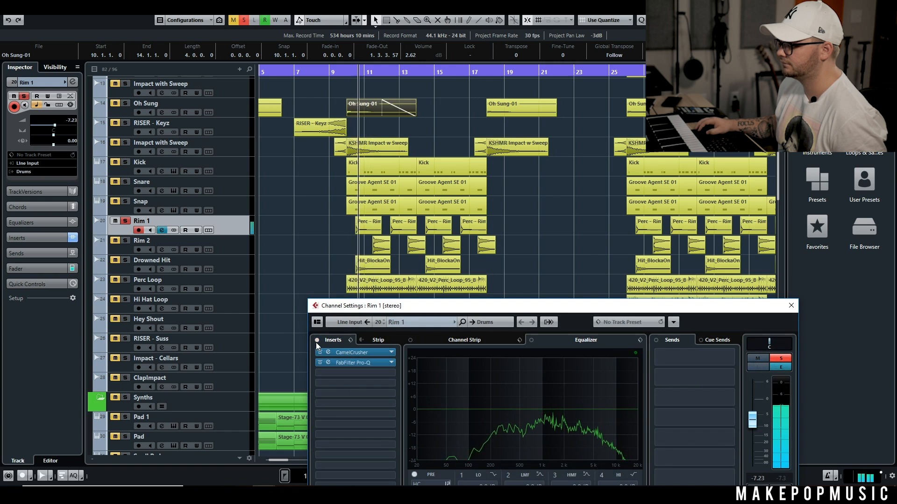
Step: Switch the solo to the Rim 2 track, play it from around bar 11, and view its channel settings
{"action": "left_click", "coordinate": [123, 220]}
{"action": "left_click", "coordinate": [125, 240]}
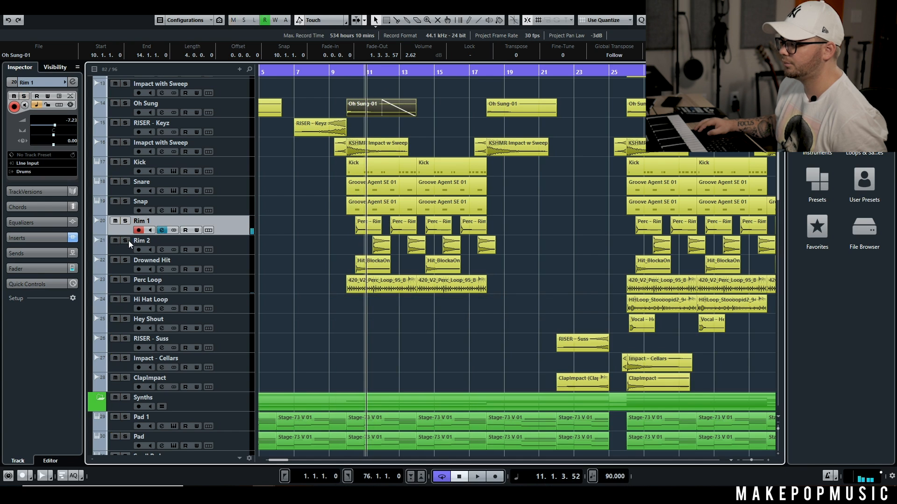
{"action": "left_click", "coordinate": [369, 72]}
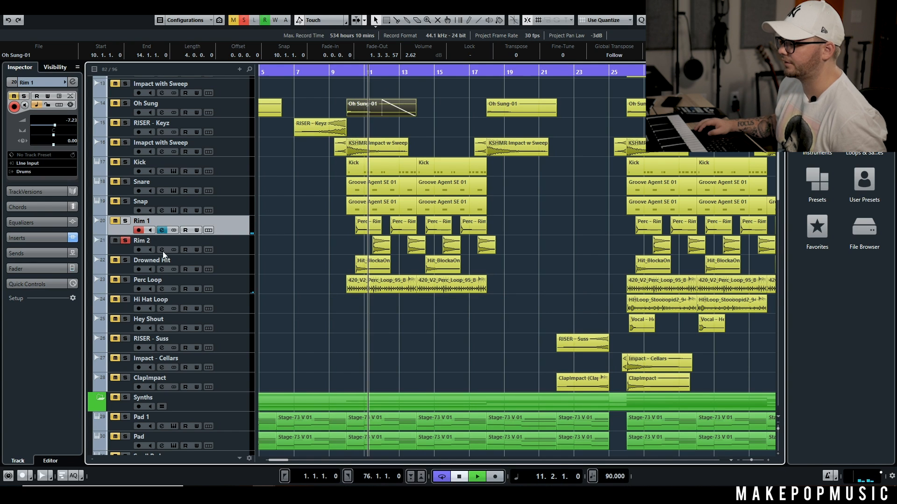
{"action": "left_click", "coordinate": [161, 249]}
{"action": "left_click", "coordinate": [160, 250]}
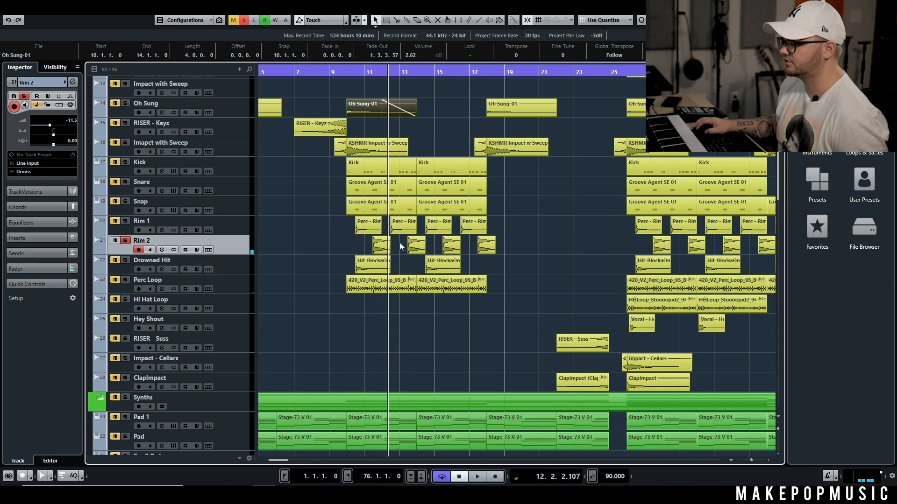
Step: Audition only the Drowned Hit track from around bar 10, stop playback, and clear its solo
{"action": "left_click", "coordinate": [125, 260]}
{"action": "left_click", "coordinate": [125, 240]}
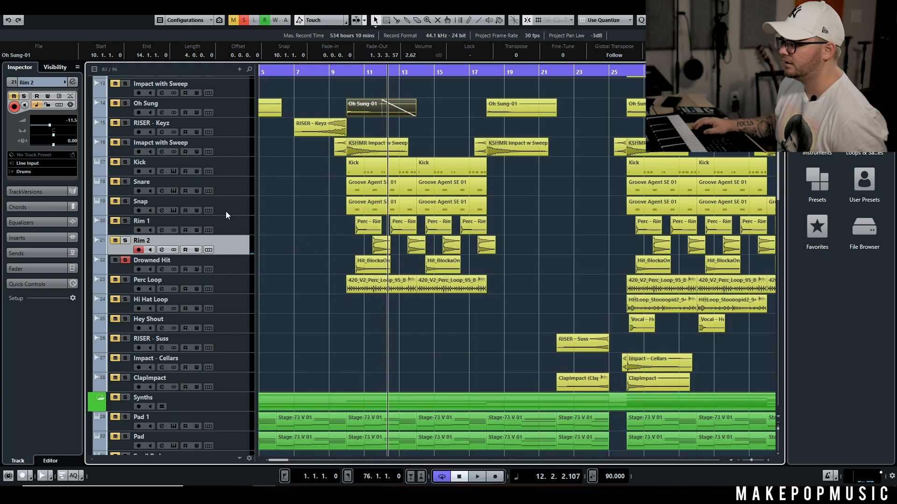
{"action": "left_click", "coordinate": [349, 70]}
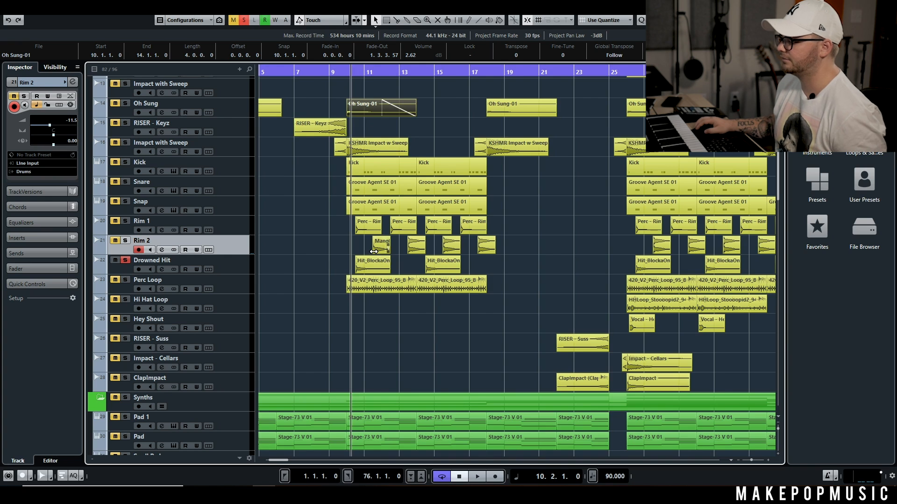
{"action": "scroll", "coordinate": [374, 252], "scroll_direction": "up", "scroll_amount": 3}
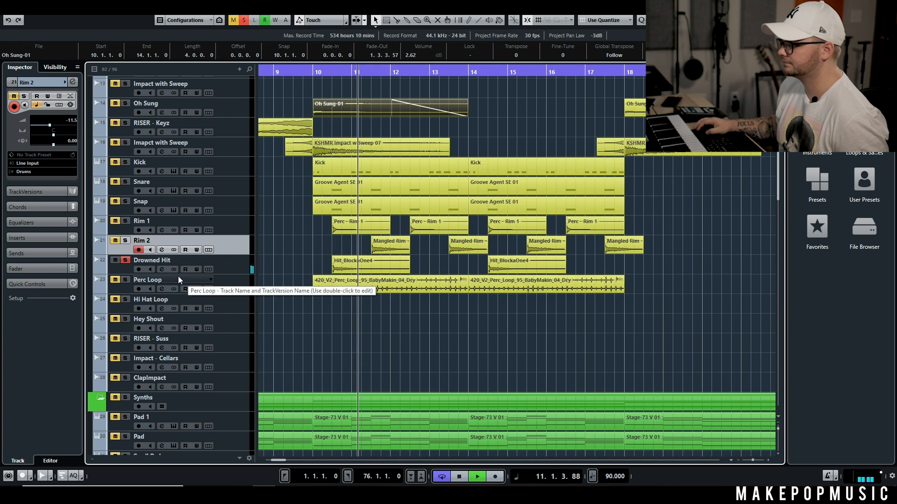
{"action": "key", "text": "space"}
{"action": "left_click", "coordinate": [126, 261]}
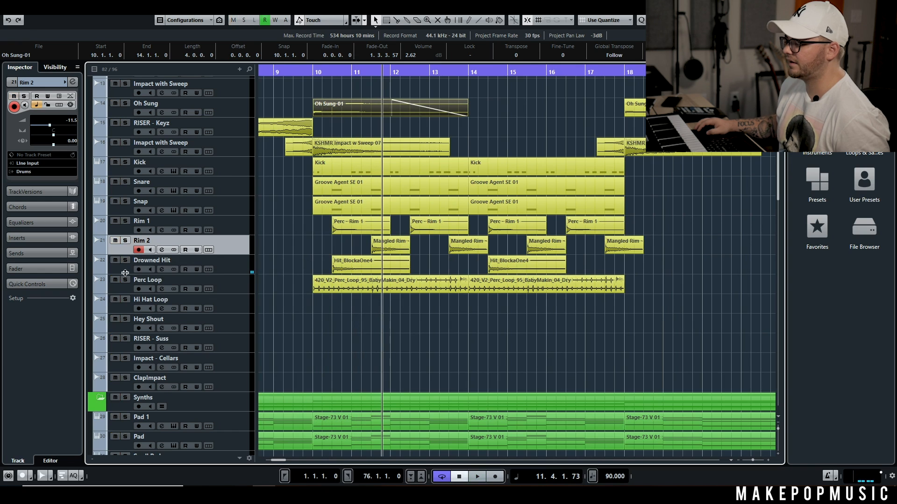
Step: Solo the Perc Loop track, play it from around bar 11, and compare it with its inserts bypassed and active
{"action": "left_click", "coordinate": [126, 280]}
{"action": "left_click", "coordinate": [161, 288]}
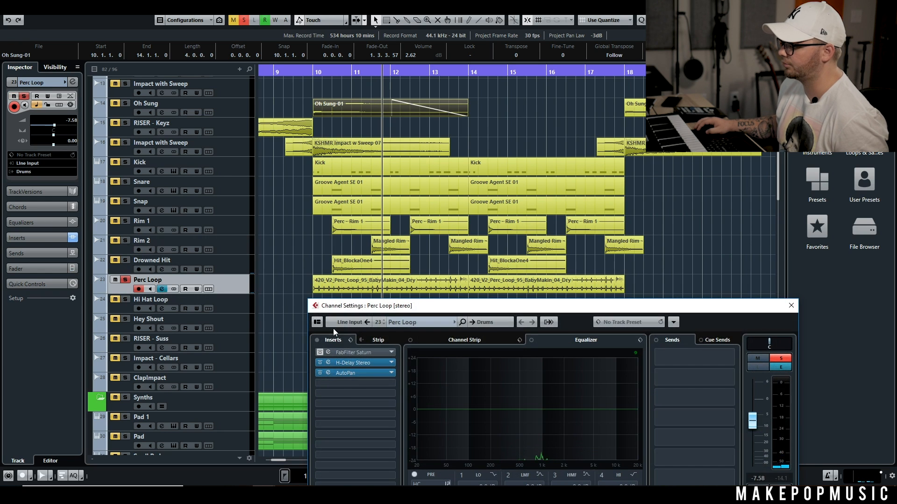
{"action": "left_click", "coordinate": [317, 341]}
{"action": "key", "text": "space"}
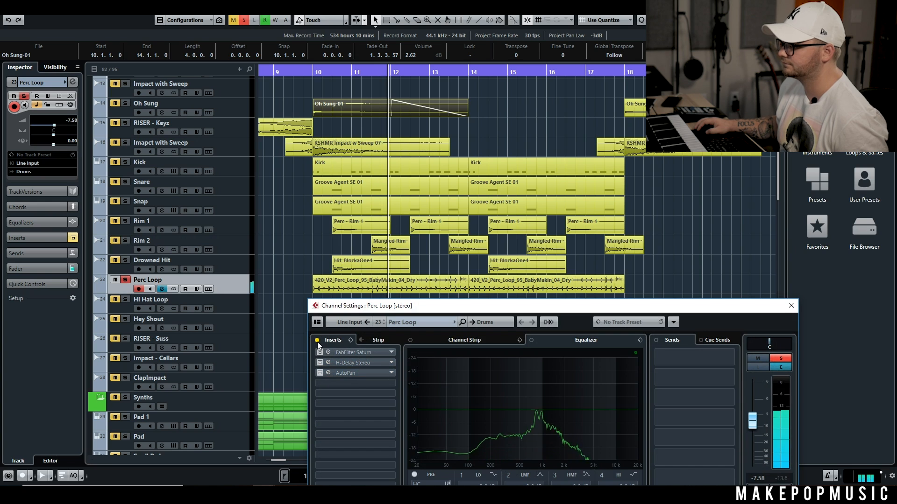
{"action": "left_click", "coordinate": [318, 341]}
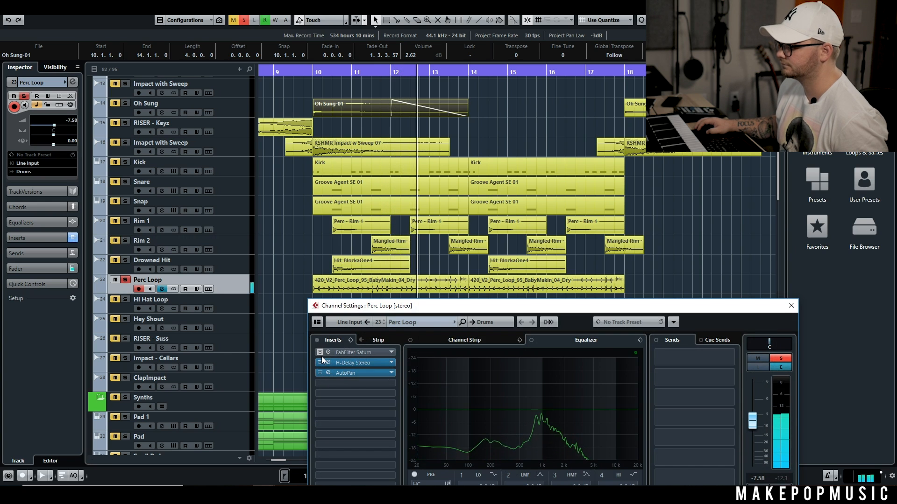
Step: View the Perc Loop's H-Delay Stereo insert during playback, stop, and close the plug-in and channel settings
{"action": "double_click", "coordinate": [346, 365]}
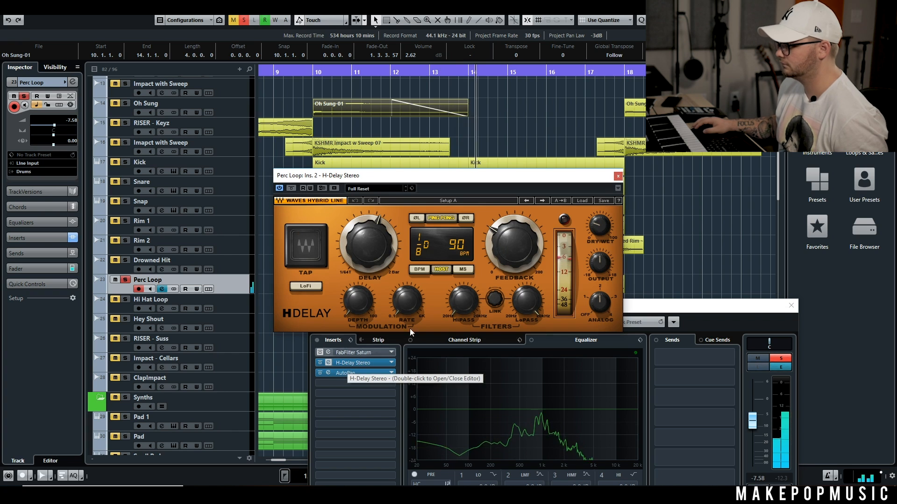
{"action": "key", "text": "space"}
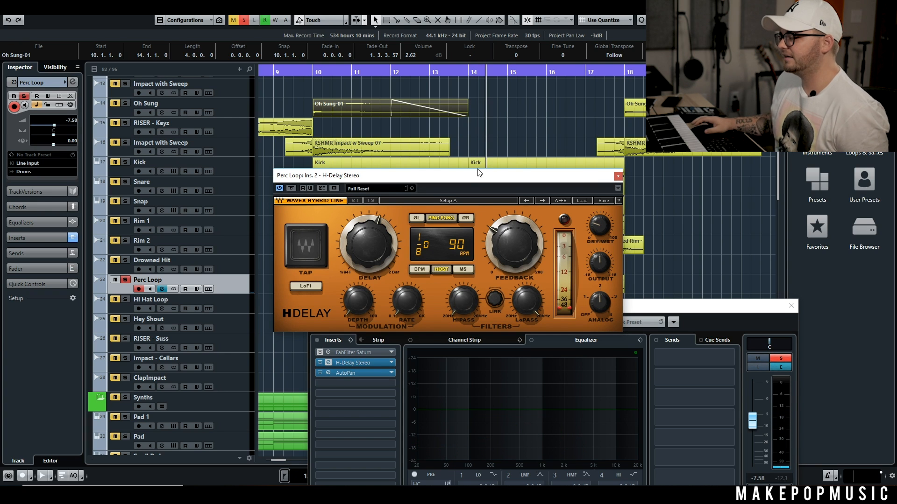
{"action": "left_click", "coordinate": [617, 177]}
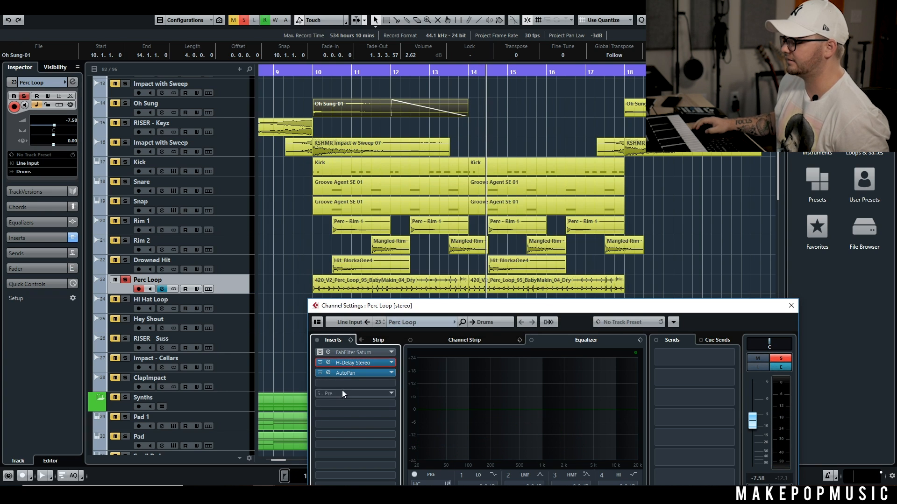
{"action": "left_click", "coordinate": [791, 306]}
Step: Clear the solo on the Perc Loop track so the full arrangement is active
{"action": "scroll", "coordinate": [606, 235], "scroll_direction": "down", "scroll_amount": 3}
{"action": "scroll", "coordinate": [607, 236], "scroll_direction": "up", "scroll_amount": 1}
{"action": "scroll", "coordinate": [606, 235], "scroll_direction": "down", "scroll_amount": 3}
{"action": "scroll", "coordinate": [613, 219], "scroll_direction": "up", "scroll_amount": 5}
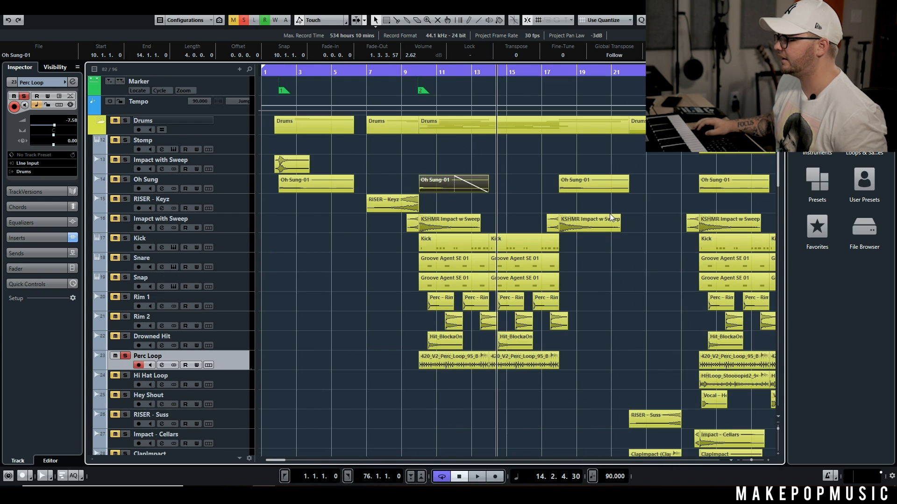
{"action": "scroll", "coordinate": [513, 202], "scroll_direction": "right", "scroll_amount": 2}
{"action": "scroll", "coordinate": [512, 202], "scroll_direction": "left", "scroll_amount": 2}
{"action": "left_click", "coordinate": [245, 20]}
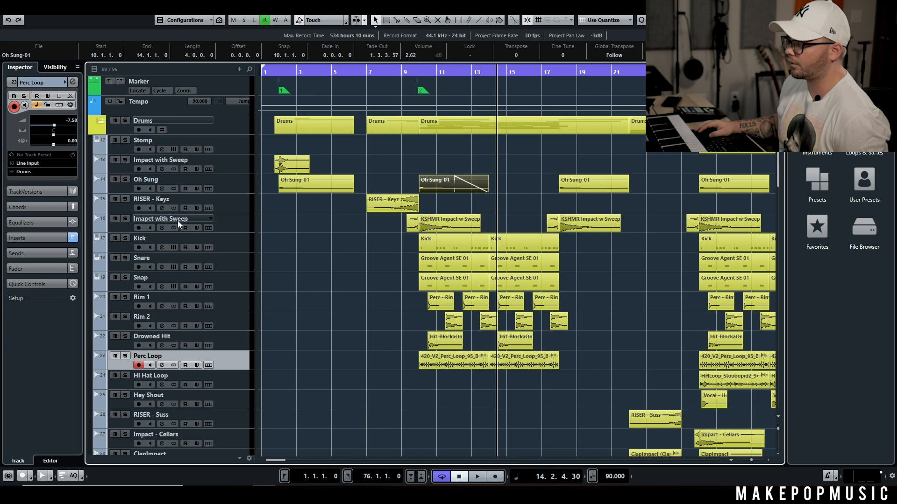
Step: Mute all tracks in the Drums folder except Kick and Snare, and bypass the Snare's insert effects
{"action": "left_click", "coordinate": [124, 121]}
{"action": "left_click", "coordinate": [122, 124]}
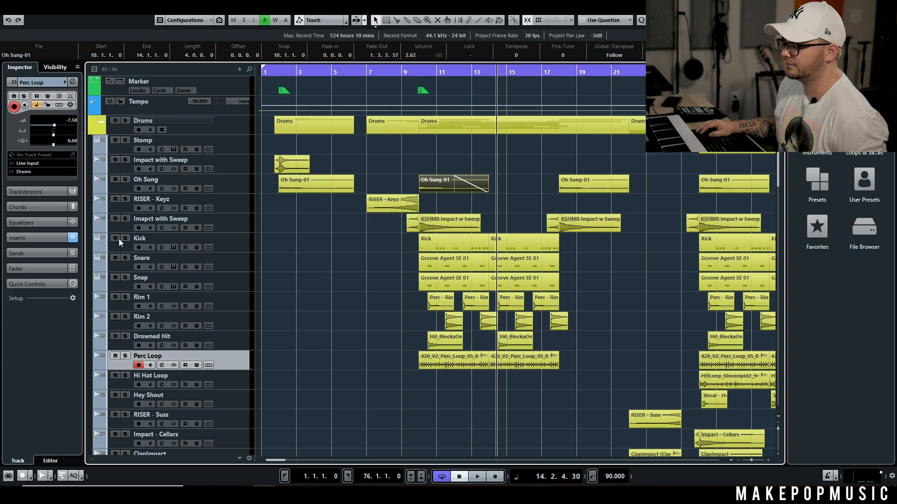
{"action": "left_click", "coordinate": [115, 121]}
{"action": "left_click", "coordinate": [117, 247]}
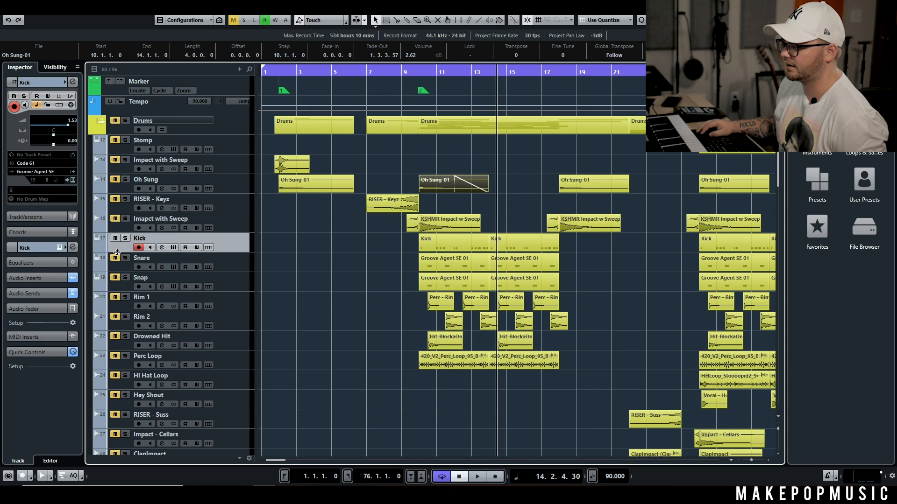
{"action": "left_click", "coordinate": [162, 267]}
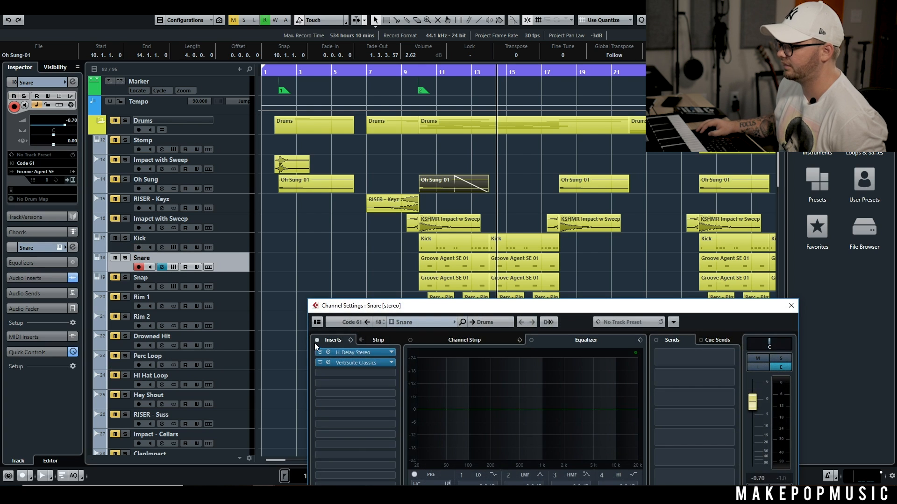
{"action": "left_click", "coordinate": [791, 306]}
Step: Play the arrangement with only Kick and Snare as drums from beat 4 of bar 9, and stop
{"action": "left_click", "coordinate": [415, 75]}
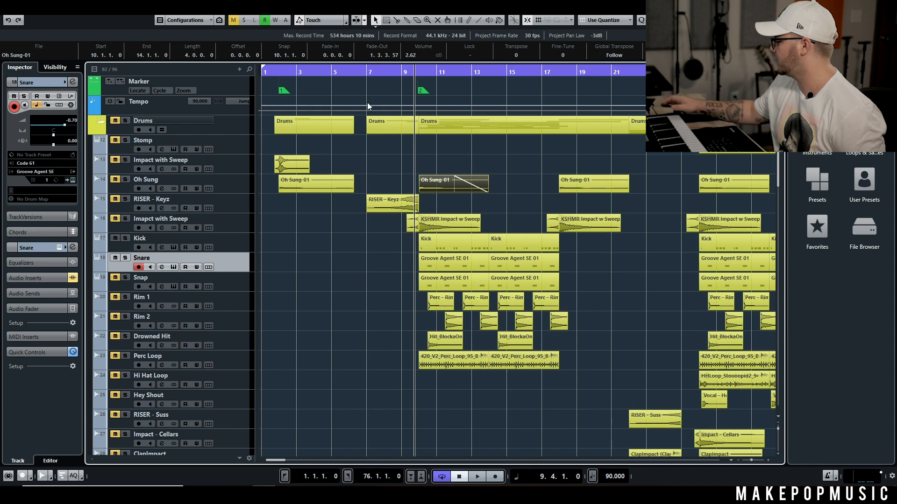
{"action": "key", "text": "space"}
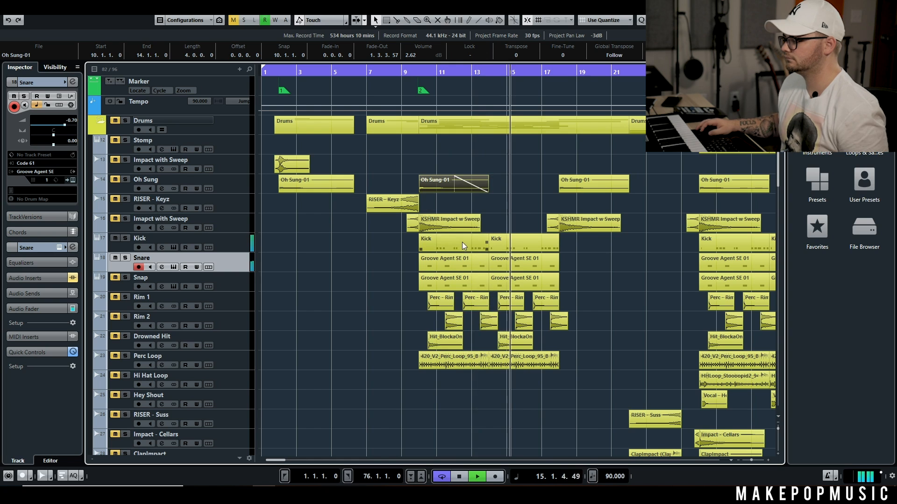
{"action": "key", "text": "space"}
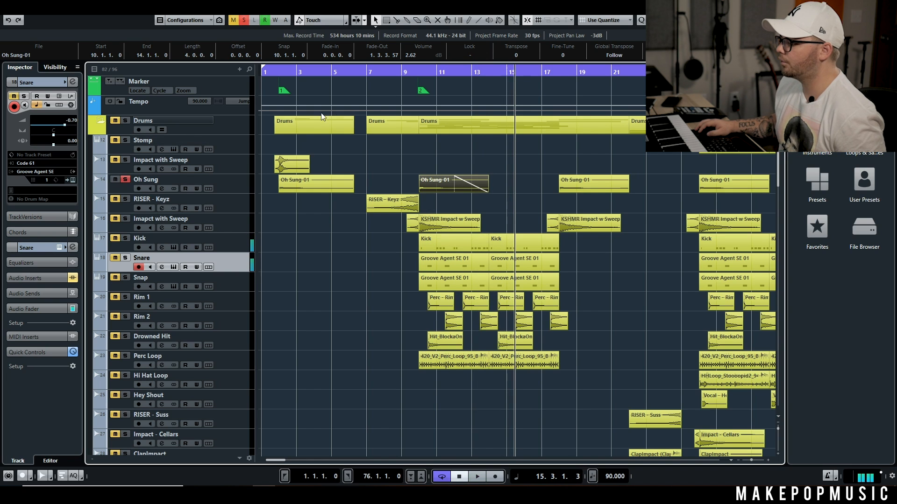
Step: Unmute Oh Sung and then the second impact-with-sweep track above Kick, playing from around bar 9 after each addition
{"action": "left_click", "coordinate": [408, 72]}
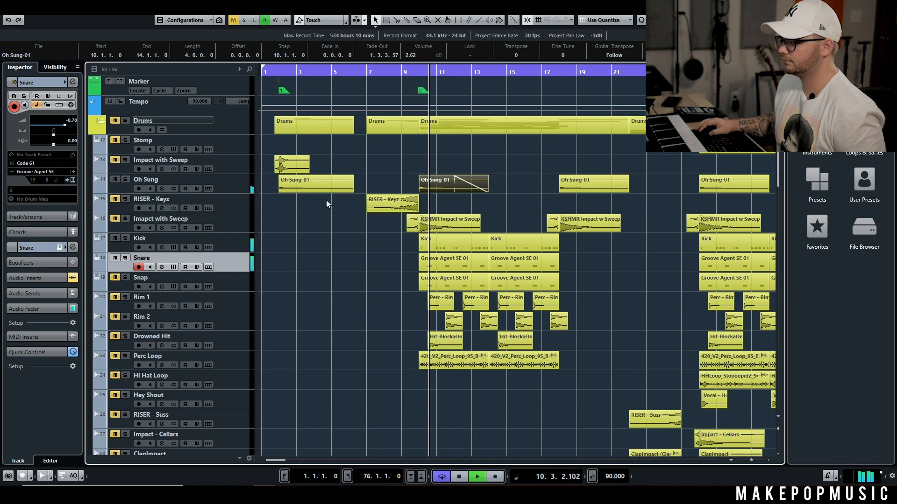
{"action": "key", "text": "space"}
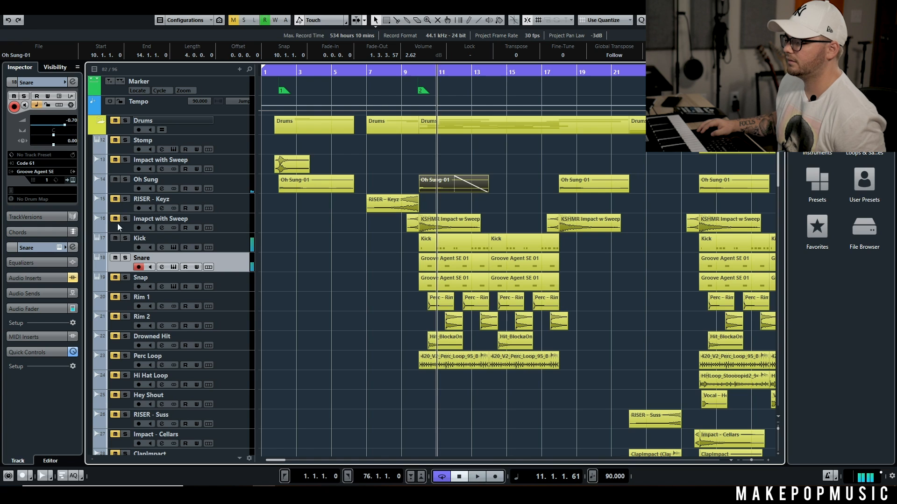
{"action": "left_click", "coordinate": [405, 73]}
{"action": "key", "text": "space"}
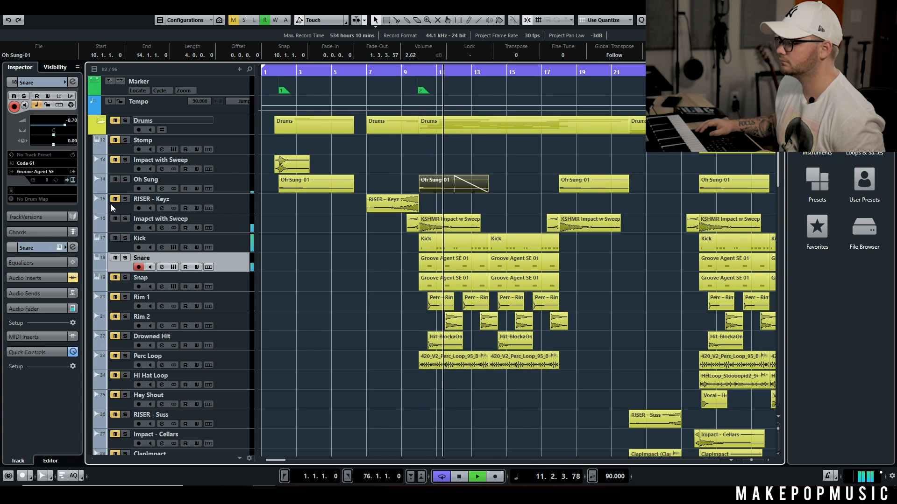
{"action": "key", "text": "space"}
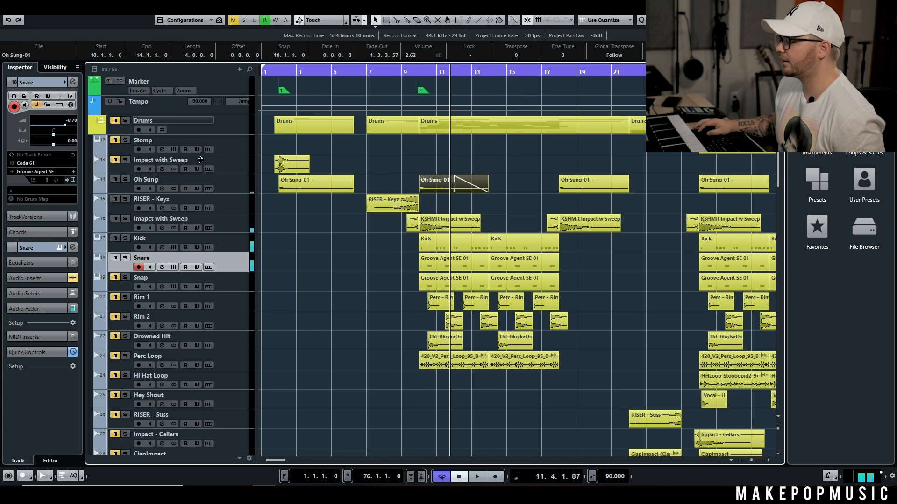
Step: Unmute the RISER - Keyz track and play the arrangement from bar 7 through the drop at bar 10
{"action": "left_click", "coordinate": [365, 73]}
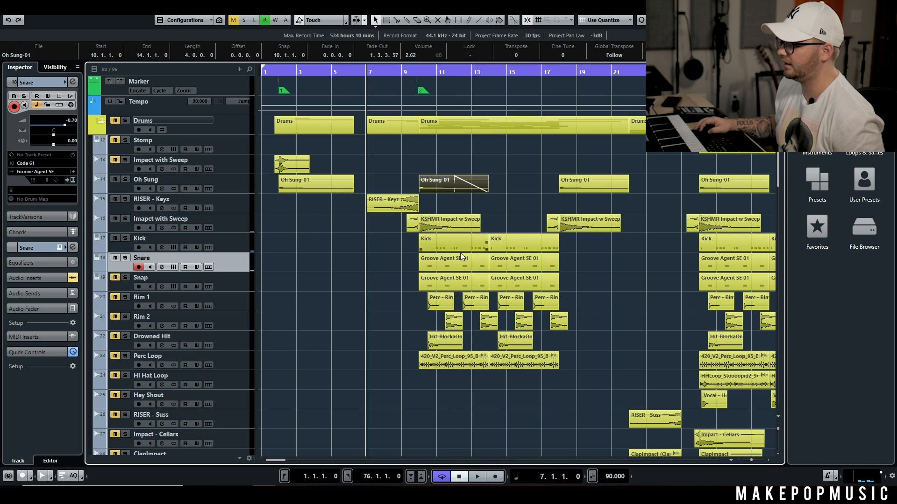
{"action": "key", "text": "space"}
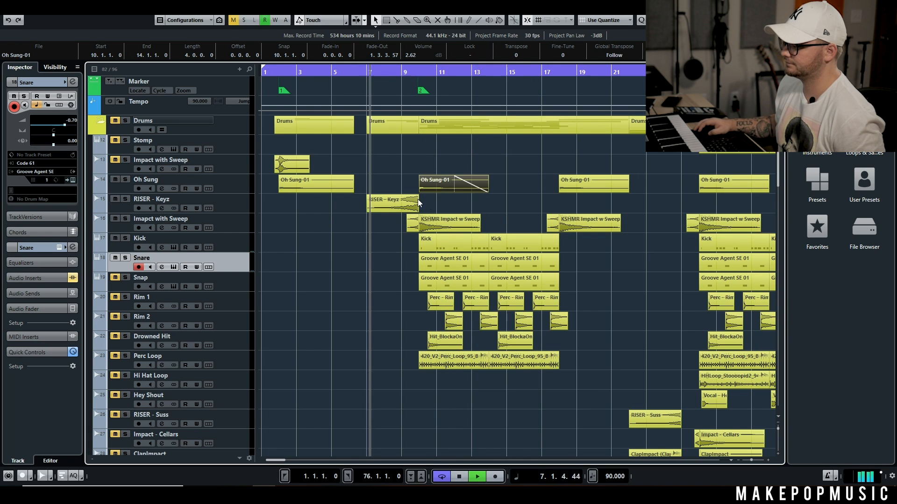
{"action": "scroll", "coordinate": [404, 242], "scroll_direction": "down", "scroll_amount": 3}
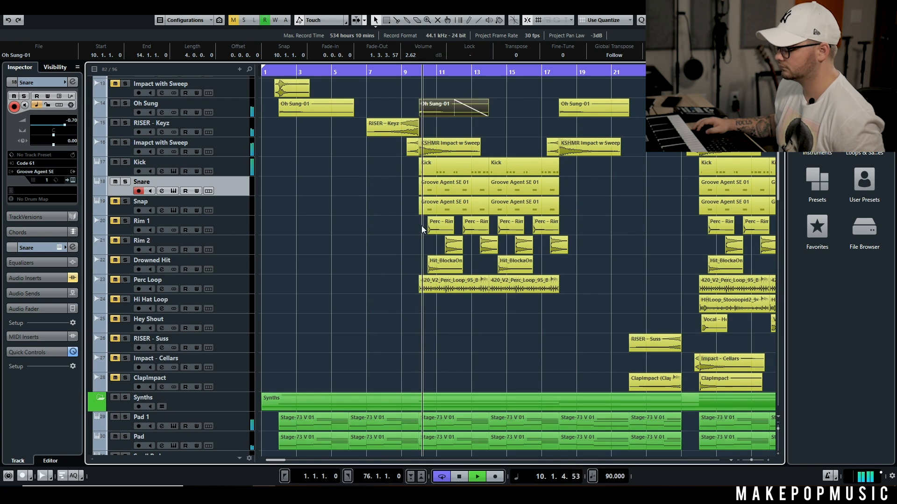
{"action": "key", "text": "space"}
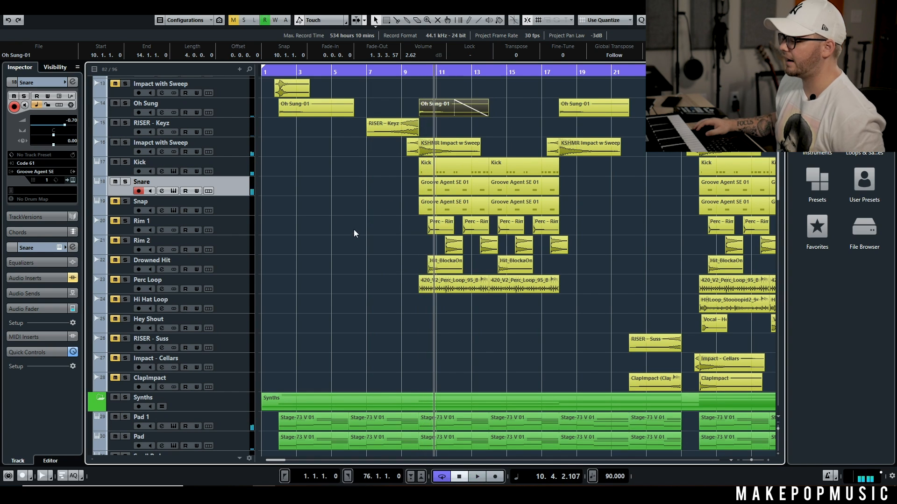
Step: Move the Perc Loop track directly below the Snare track and unmute it
{"action": "left_click_drag", "start_coordinate": [246, 283], "coordinate": [243, 208]}
{"action": "key", "text": "g"}
{"action": "key", "text": "g"}
{"action": "key", "text": "g"}
{"action": "key", "text": "g"}
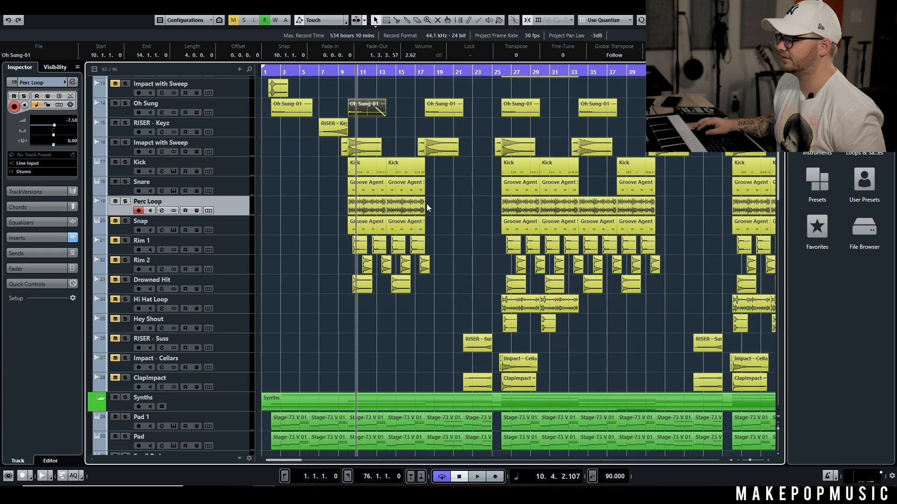
Step: Raise the Perc Loop volume to -3.67 while playing from beat 4 of bar 9, and compare with the loop muted
{"action": "left_click", "coordinate": [328, 73]}
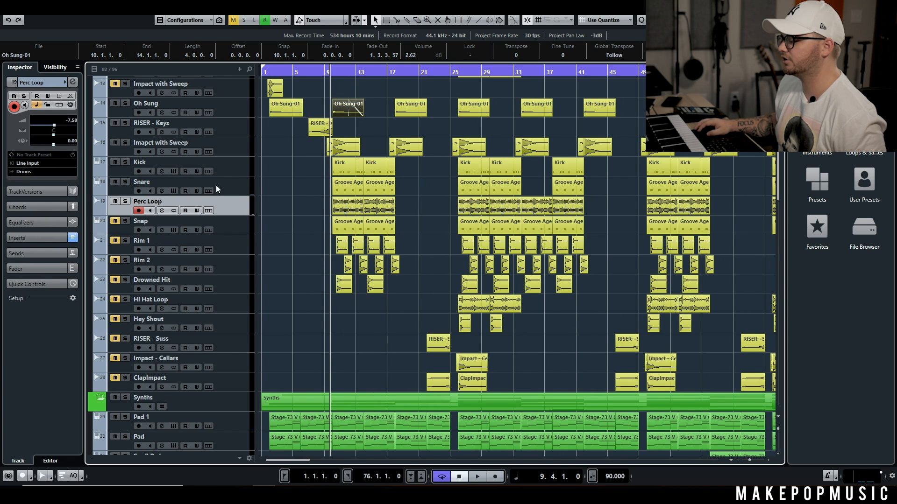
{"action": "key", "text": "space"}
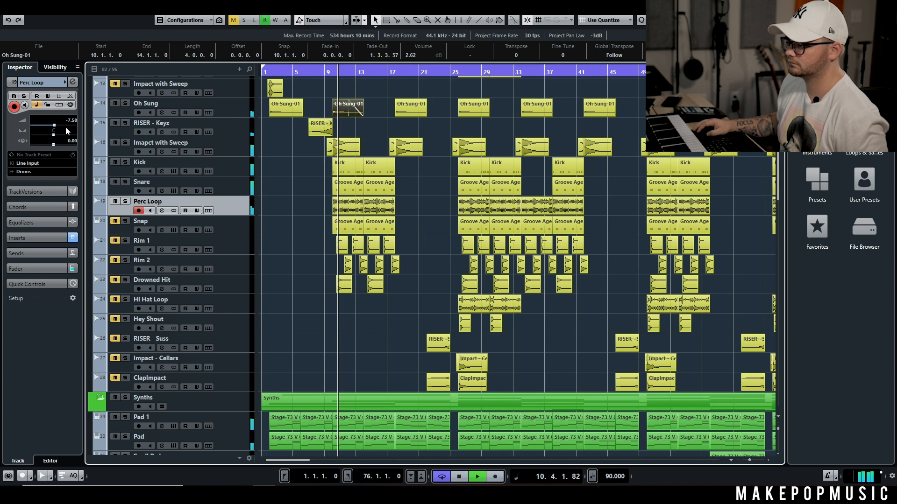
{"action": "left_click_drag", "start_coordinate": [54, 125], "coordinate": [60, 126]}
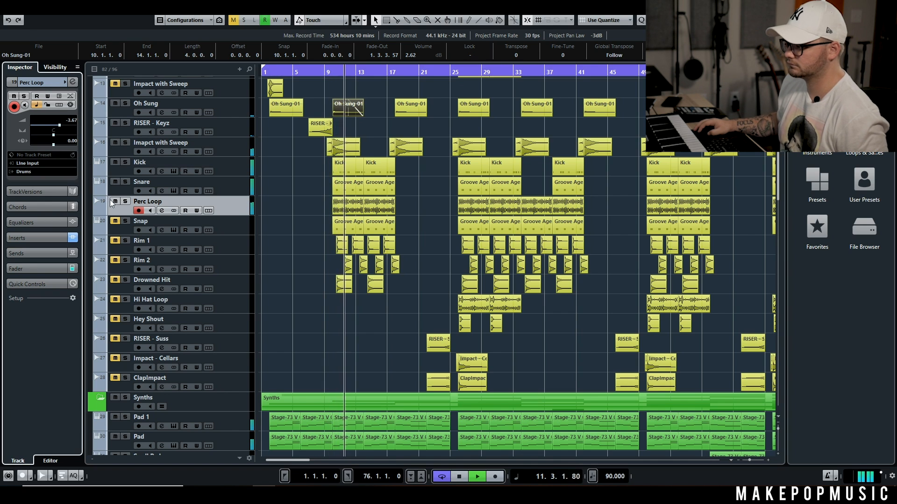
{"action": "left_click", "coordinate": [115, 201]}
{"action": "left_click", "coordinate": [115, 202]}
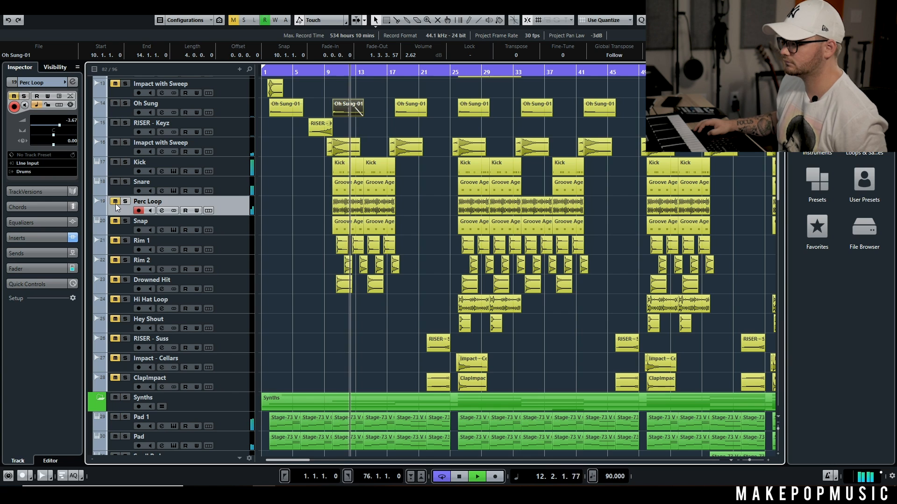
{"action": "key", "text": "space"}
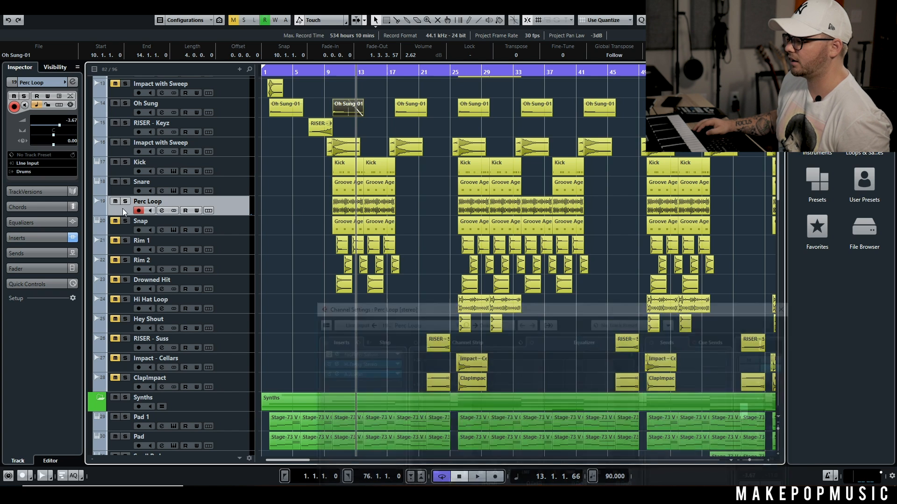
Step: Audition only the Perc Loop track from just before bar 10, stop playback, and clear its solo
{"action": "left_click", "coordinate": [125, 201]}
{"action": "left_click", "coordinate": [328, 87]}
{"action": "key", "text": "space"}
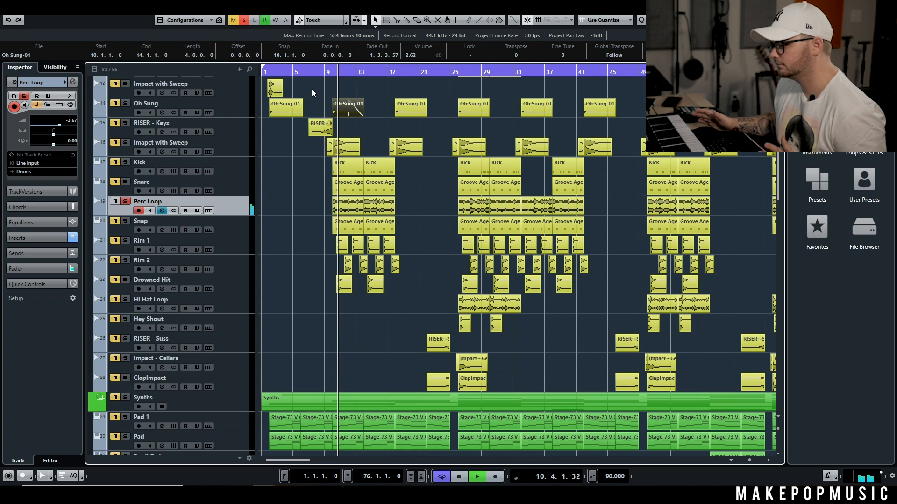
{"action": "key", "text": "space"}
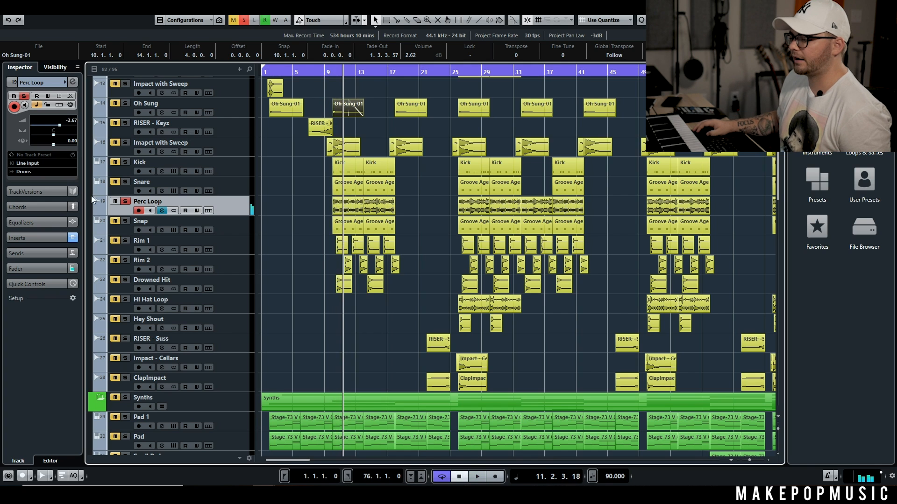
{"action": "left_click", "coordinate": [125, 202]}
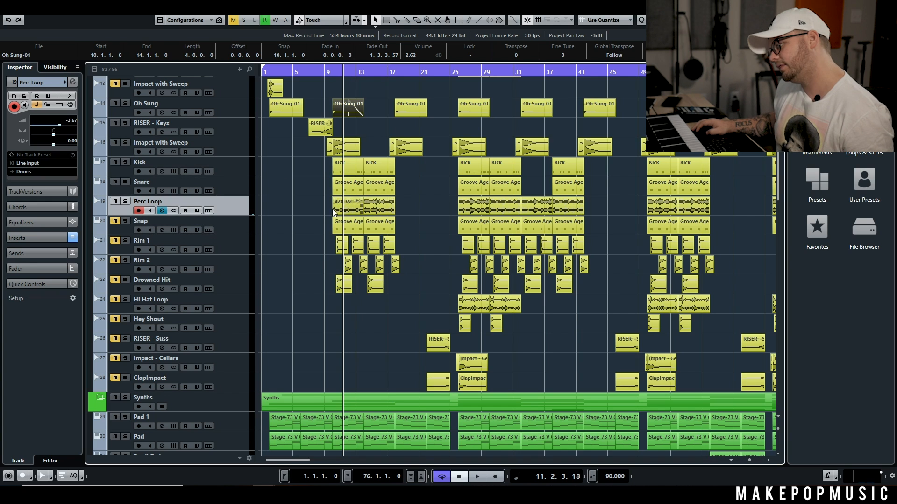
{"action": "left_click_drag", "start_coordinate": [401, 206], "coordinate": [349, 112]}
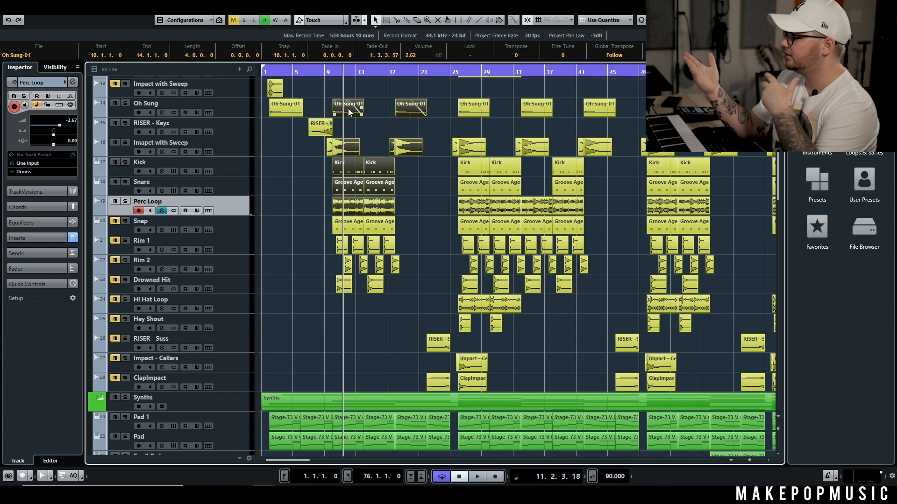
{"action": "left_click", "coordinate": [295, 210]}
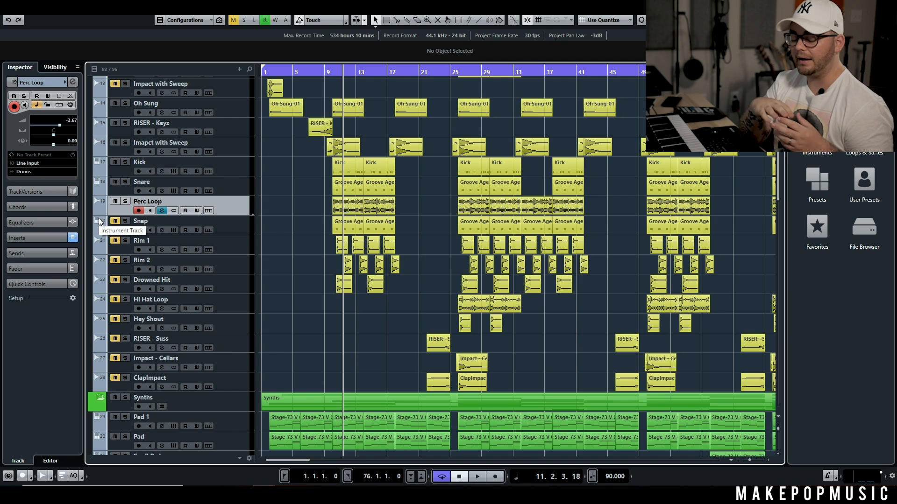
Step: Unmute the Snap track and make it the selected track
{"action": "left_click", "coordinate": [117, 222]}
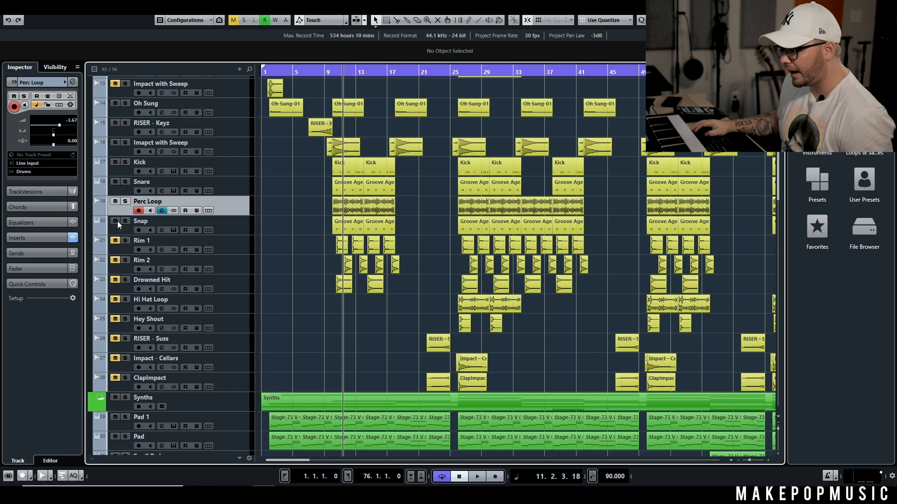
{"action": "left_click", "coordinate": [242, 233]}
{"action": "scroll", "coordinate": [315, 189], "scroll_direction": "up", "scroll_amount": 5}
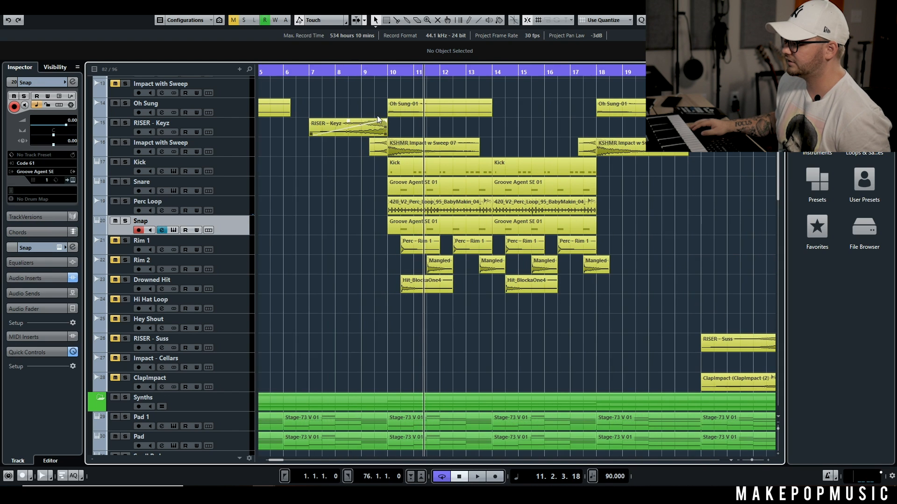
Step: Raise the Snap track's volume to 2.24 while playing from bar 10, and stop playback
{"action": "left_click", "coordinate": [388, 74]}
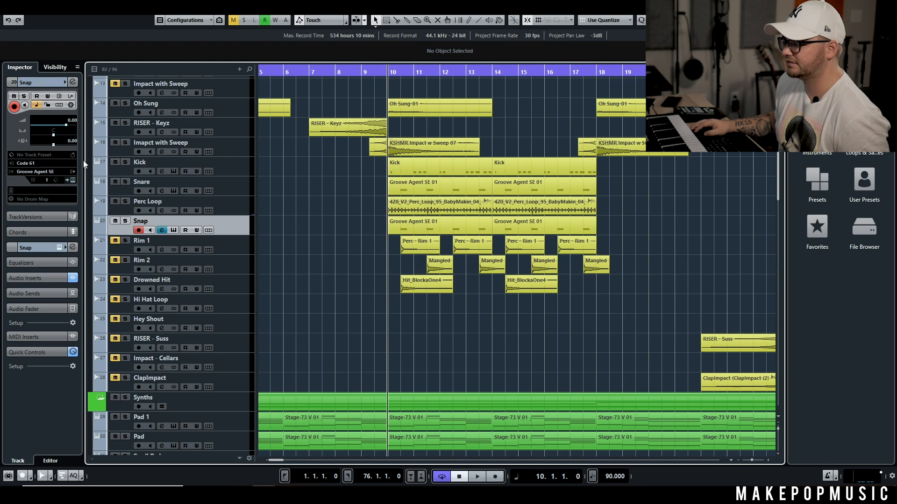
{"action": "key", "text": "space"}
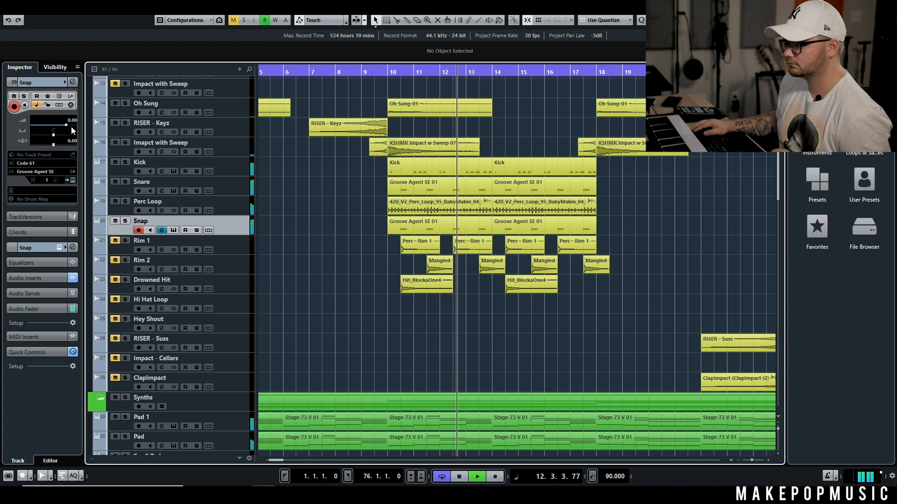
{"action": "left_click_drag", "start_coordinate": [66, 126], "coordinate": [69, 126]}
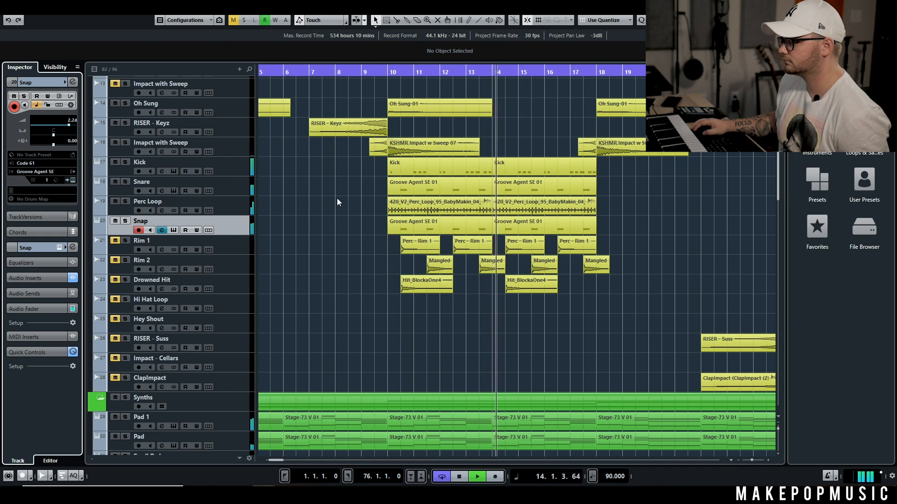
{"action": "key", "text": "space"}
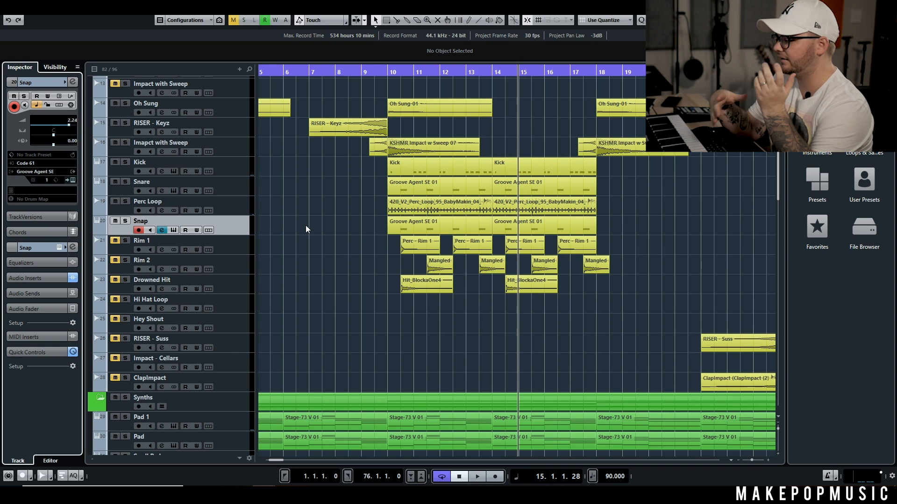
Step: Solo the Snare and Snap tracks and play them from bar 10
{"action": "left_click", "coordinate": [125, 182]}
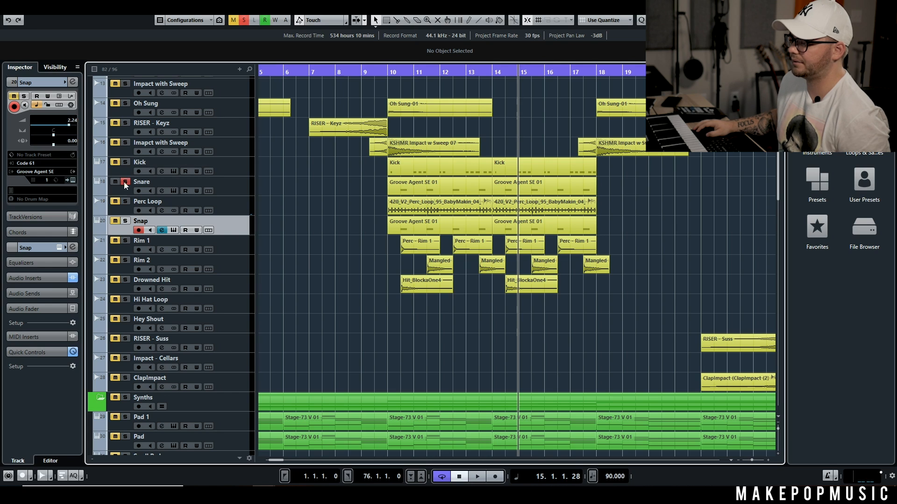
{"action": "left_click", "coordinate": [125, 221]}
{"action": "left_click", "coordinate": [391, 73]}
{"action": "key", "text": "space"}
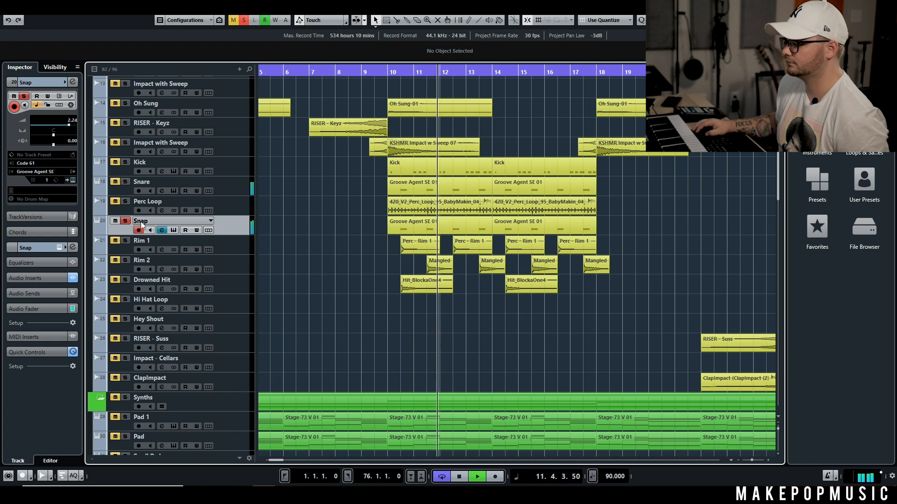
Step: Open the Snap channel settings, bypass the H-Delay Stereo and VerbSuite Classics inserts for comparison, and re-enable them
{"action": "left_click", "coordinate": [161, 230]}
{"action": "left_click", "coordinate": [317, 340]}
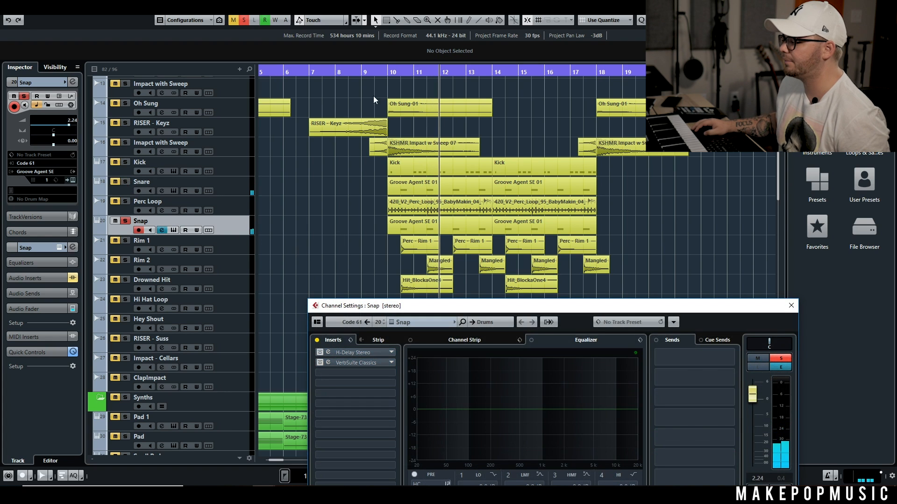
{"action": "left_click", "coordinate": [318, 340]}
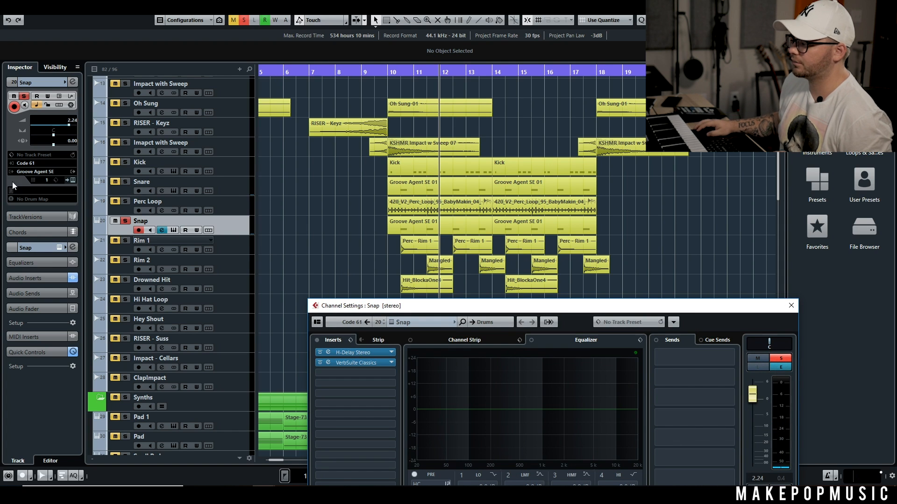
Step: Audition the Perc Loop soloed together with the Snap, stop playback, and clear both solos
{"action": "left_click", "coordinate": [125, 201]}
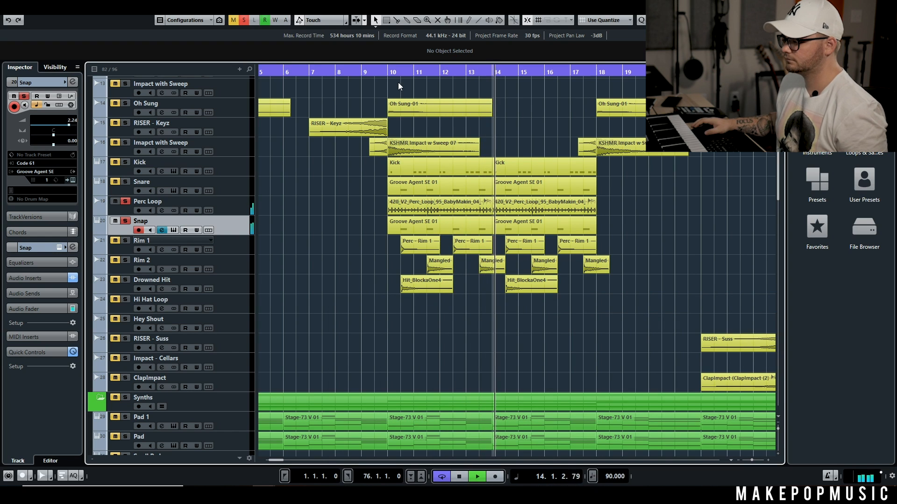
{"action": "key", "text": "space"}
{"action": "left_click", "coordinate": [123, 203]}
{"action": "left_click", "coordinate": [125, 221]}
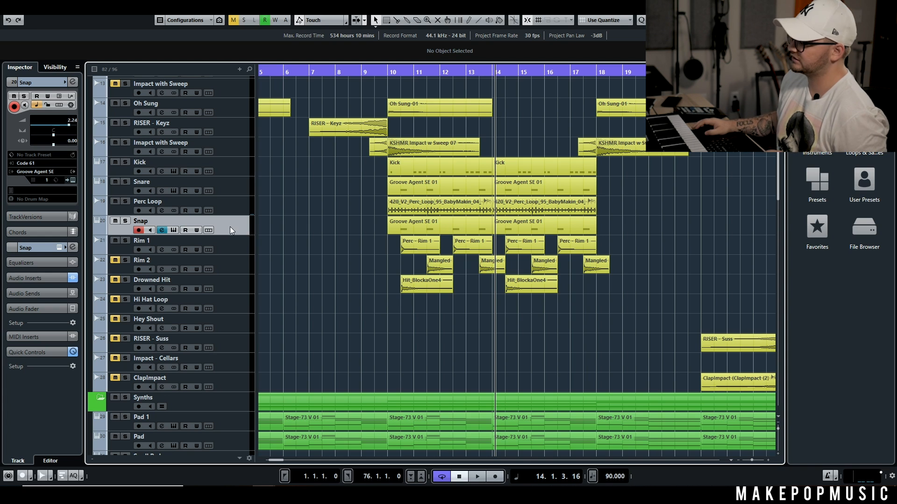
Step: Solo the Kick, Snare, Perc Loop, Snap and Rim 1 tracks, and listen to them together from bar 10
{"action": "left_click", "coordinate": [125, 241]}
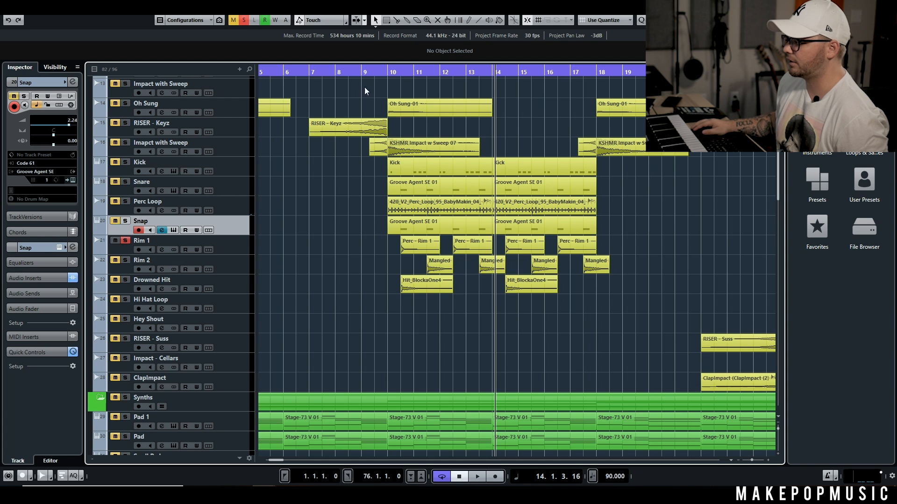
{"action": "left_click", "coordinate": [389, 72]}
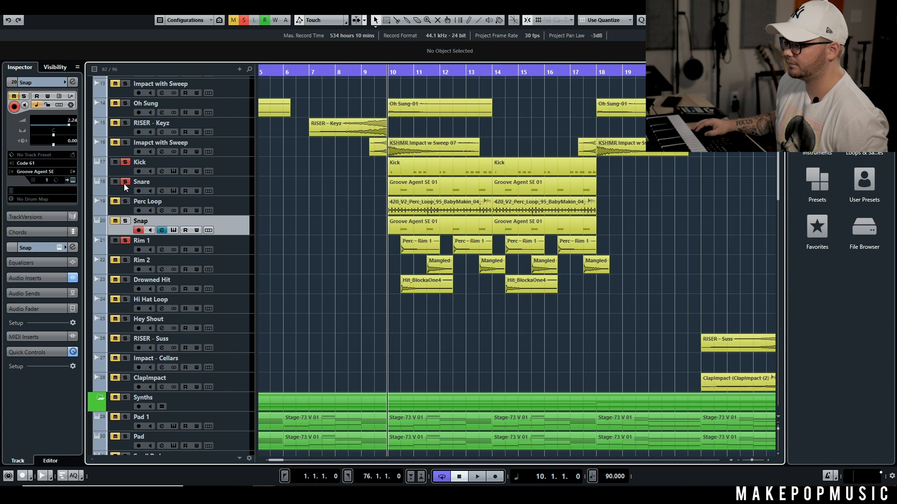
{"action": "left_click", "coordinate": [125, 201]}
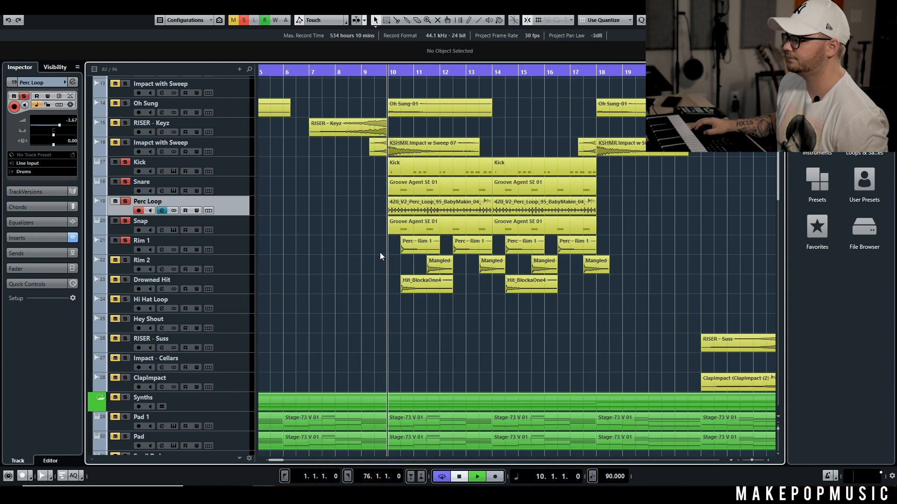
{"action": "key", "text": "space"}
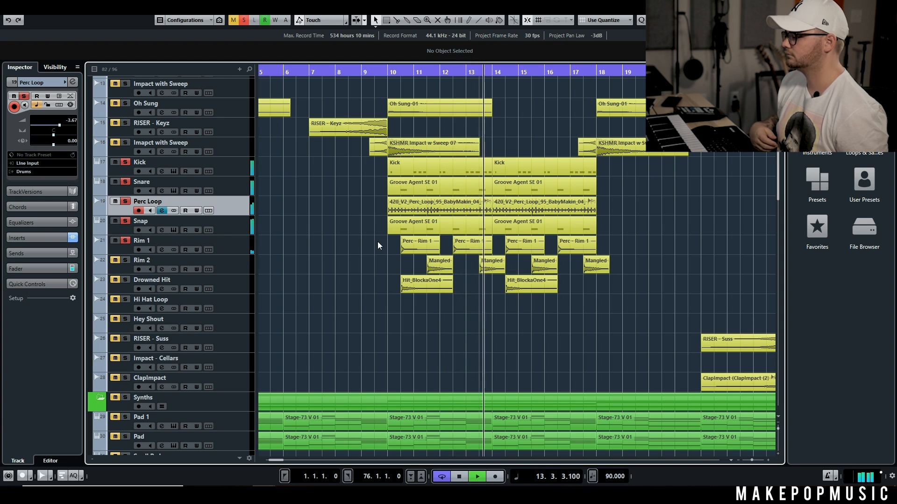
{"action": "key", "text": "space"}
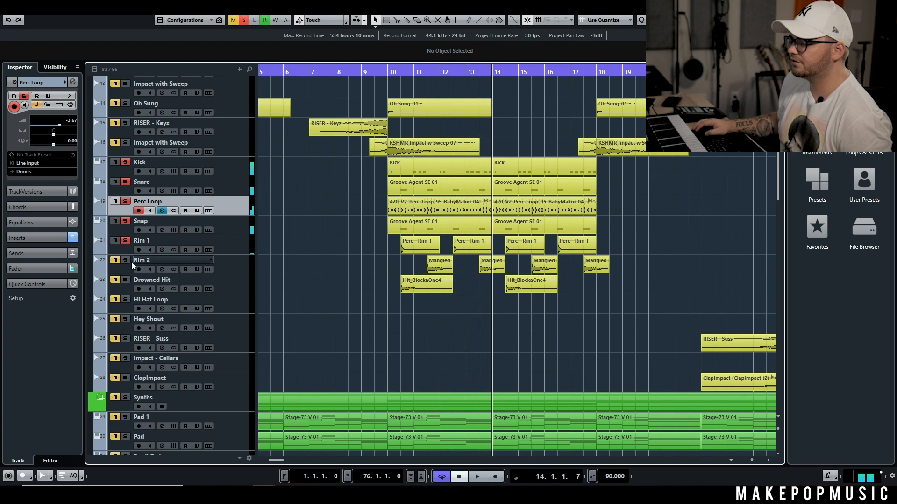
Step: Add the Rim 2 track to the soloed drums and listen from beat 4 of bar 9
{"action": "left_click", "coordinate": [232, 267]}
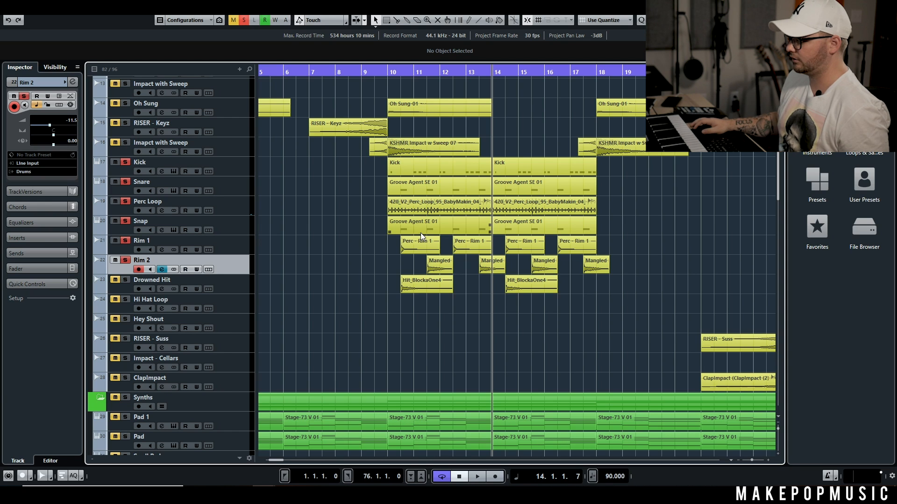
{"action": "left_click", "coordinate": [381, 72]}
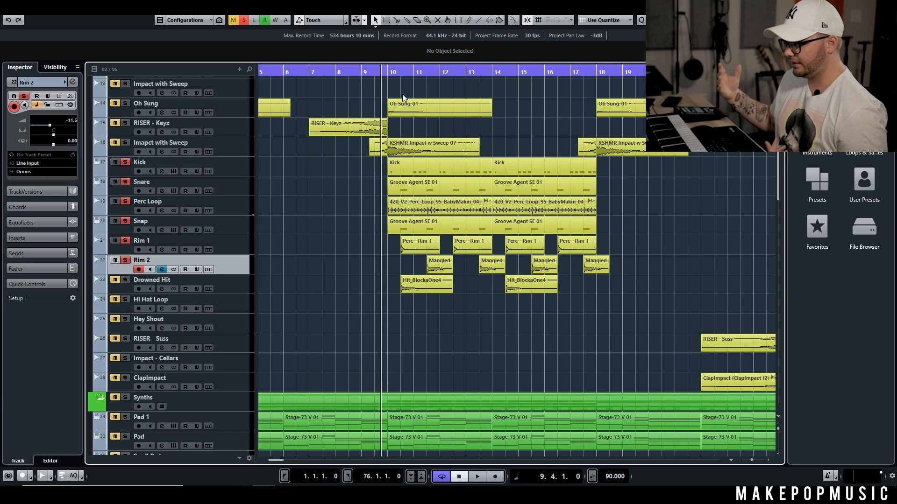
{"action": "key", "text": "space"}
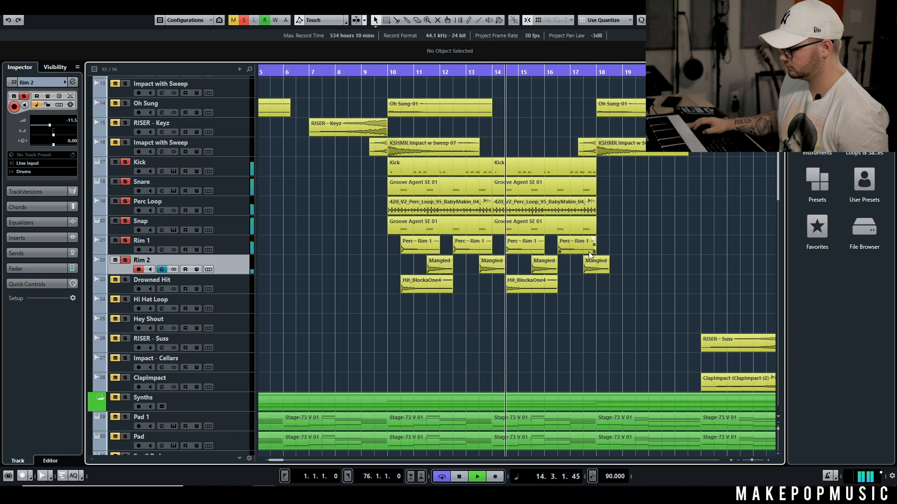
{"action": "key", "text": "space"}
Step: Trim the four Mangled Rim clips between bars 11 and 18 to a length of 0.2.0.0 and set their fade-out to 0.0.0.106
{"action": "left_click_drag", "start_coordinate": [616, 266], "coordinate": [449, 274]}
{"action": "left_click_drag", "start_coordinate": [436, 272], "coordinate": [434, 272]}
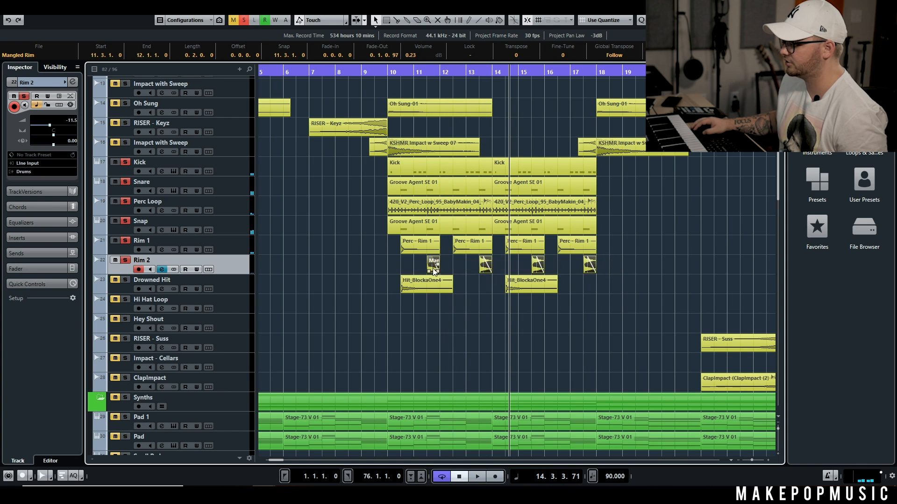
{"action": "scroll", "coordinate": [445, 263], "scroll_direction": "up", "scroll_amount": 5}
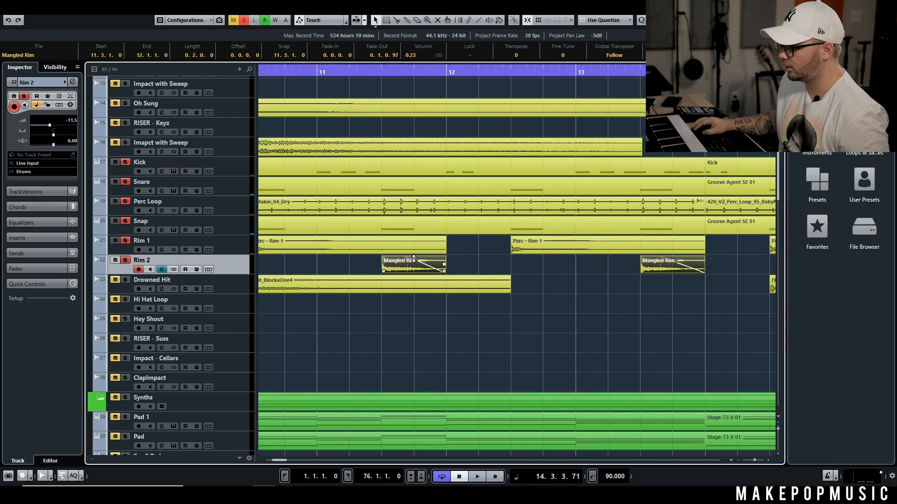
{"action": "left_click_drag", "start_coordinate": [412, 262], "coordinate": [447, 262]}
{"action": "scroll", "coordinate": [448, 261], "scroll_direction": "down", "scroll_amount": 6}
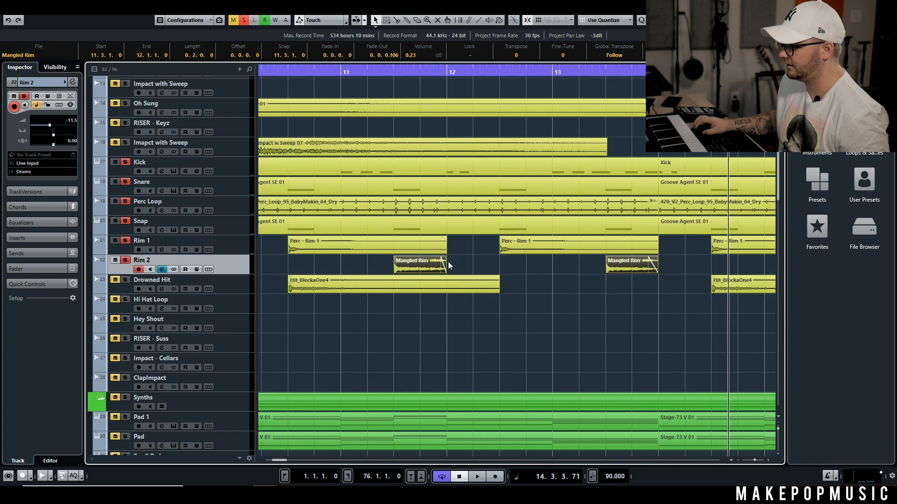
Step: Play the soloed drums from bar 10 and shorten the Mangled Rim clips' fade-out to 0.0.0.26
{"action": "left_click", "coordinate": [415, 71]}
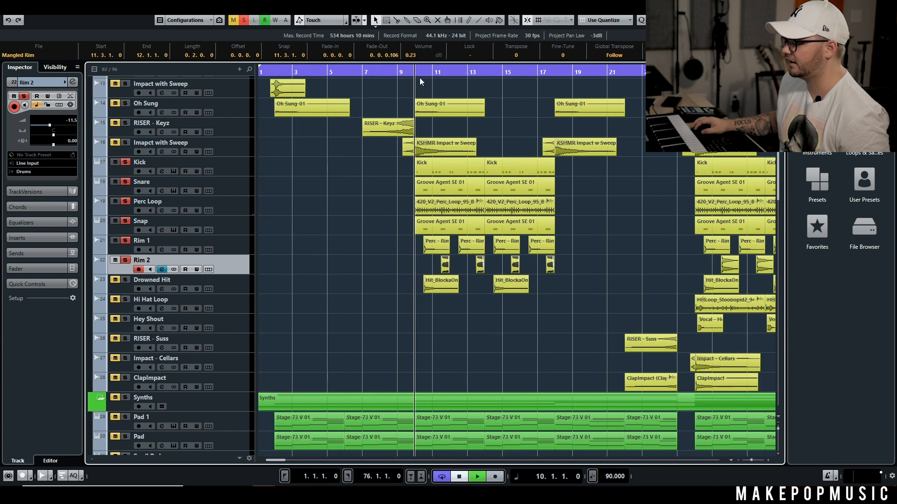
{"action": "key", "text": "space"}
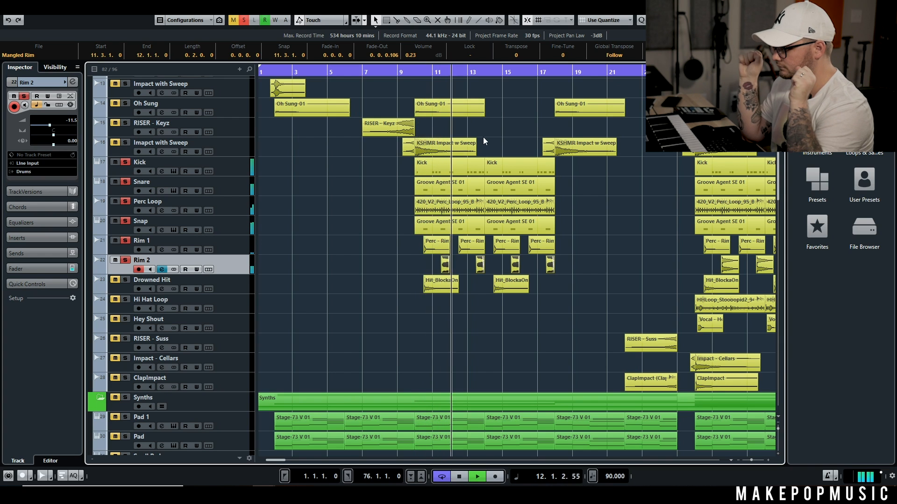
{"action": "scroll", "coordinate": [412, 279], "scroll_direction": "up", "scroll_amount": 6}
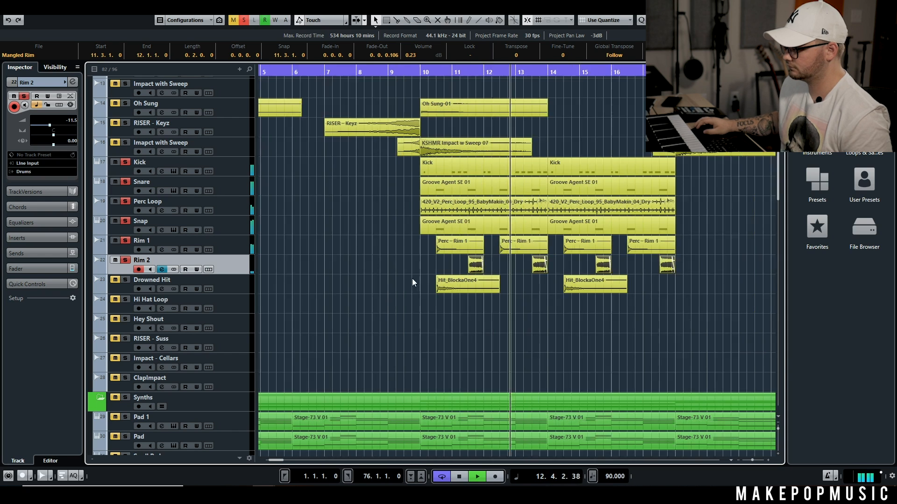
{"action": "scroll", "coordinate": [568, 259], "scroll_direction": "up", "scroll_amount": 1}
{"action": "left_click_drag", "start_coordinate": [576, 259], "coordinate": [578, 259]}
{"action": "scroll", "coordinate": [581, 259], "scroll_direction": "down", "scroll_amount": 4}
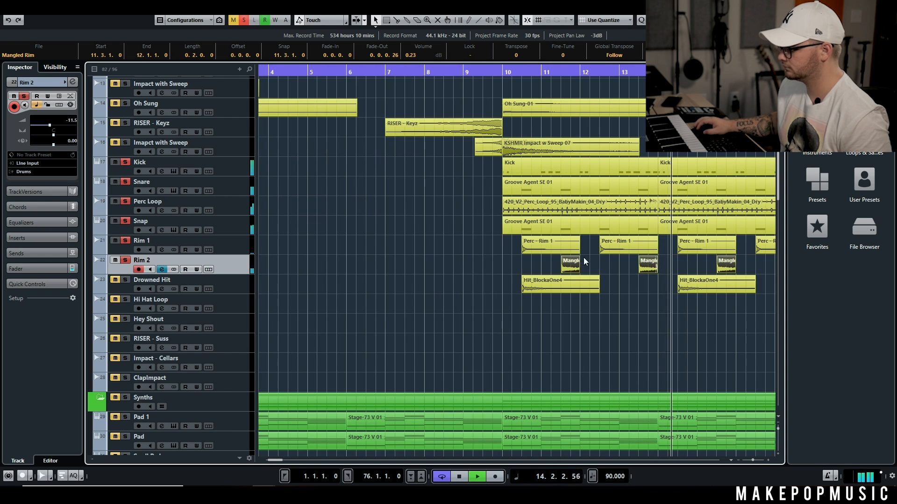
{"action": "scroll", "coordinate": [542, 245], "scroll_direction": "down", "scroll_amount": 3}
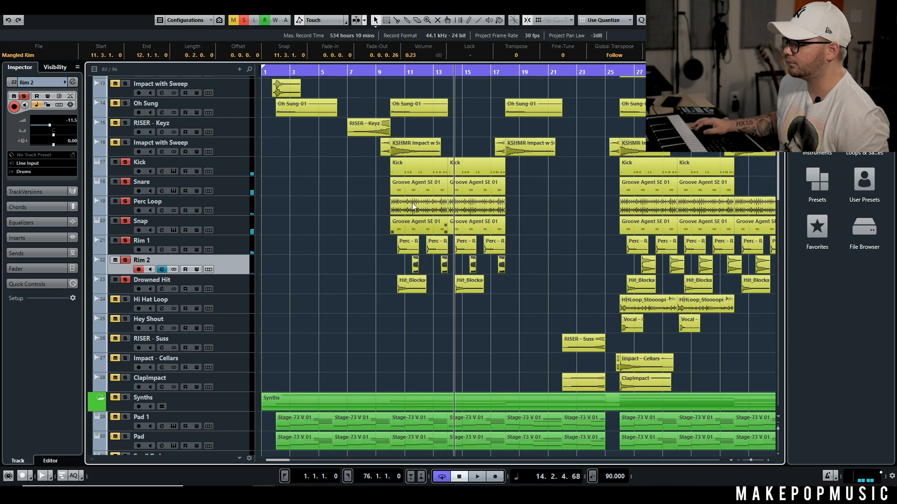
Step: Add the Drowned Hit track to the soloed drums and listen to the layers from bar 10
{"action": "left_click", "coordinate": [392, 74]}
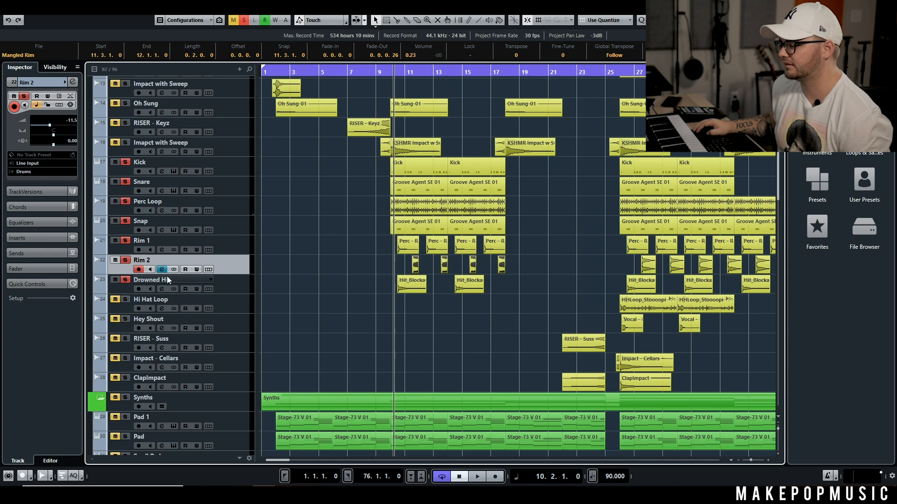
{"action": "scroll", "coordinate": [365, 297], "scroll_direction": "up", "scroll_amount": 5}
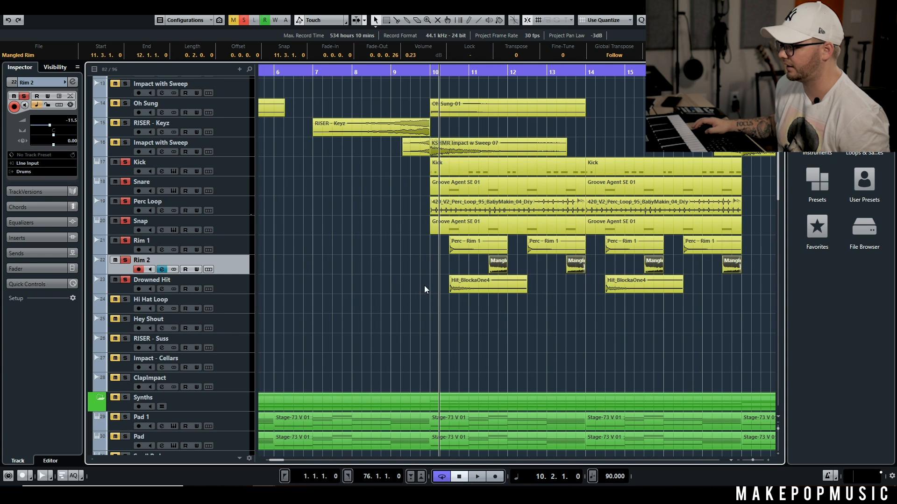
{"action": "left_click", "coordinate": [430, 73]}
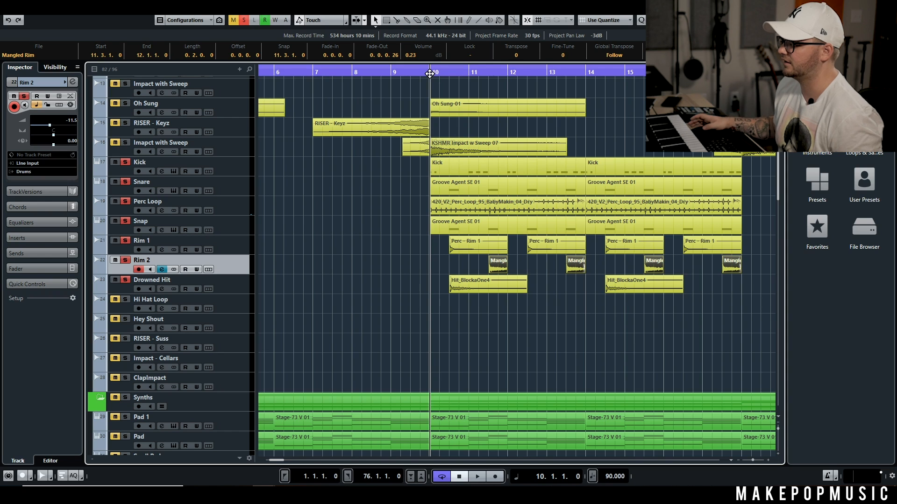
{"action": "key", "text": "space"}
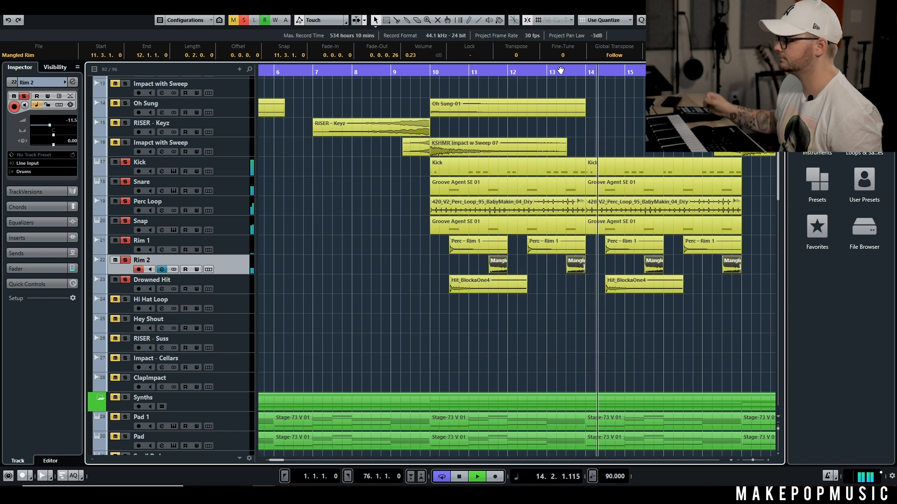
{"action": "key", "text": "space"}
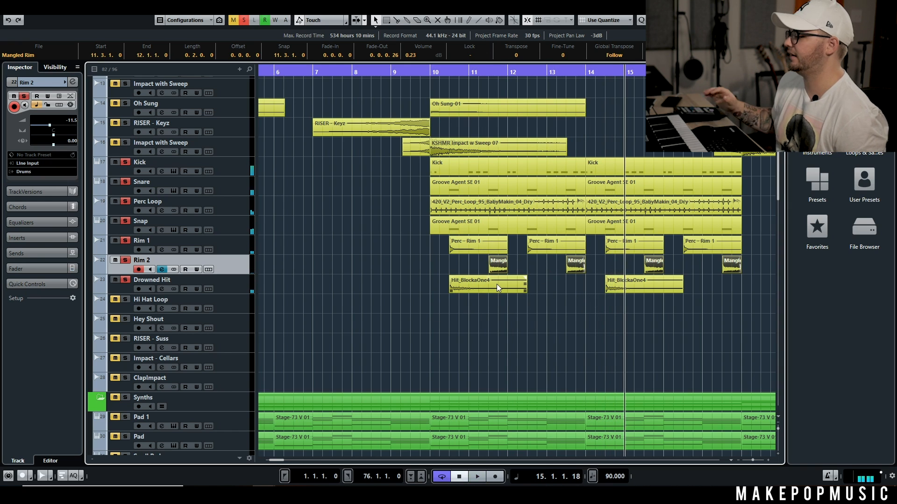
Step: Select the first Hit_BlockaOne4 clip on the Drowned Hit track and return the playback position to bar 10
{"action": "left_click_drag", "start_coordinate": [576, 137], "coordinate": [439, 301]}
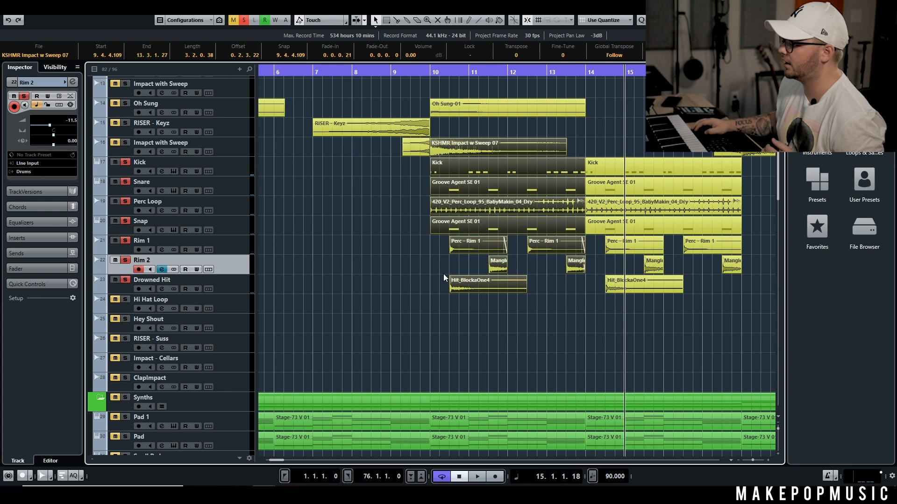
{"action": "left_click", "coordinate": [453, 282]}
{"action": "scroll", "coordinate": [640, 222], "scroll_direction": "down", "scroll_amount": 4}
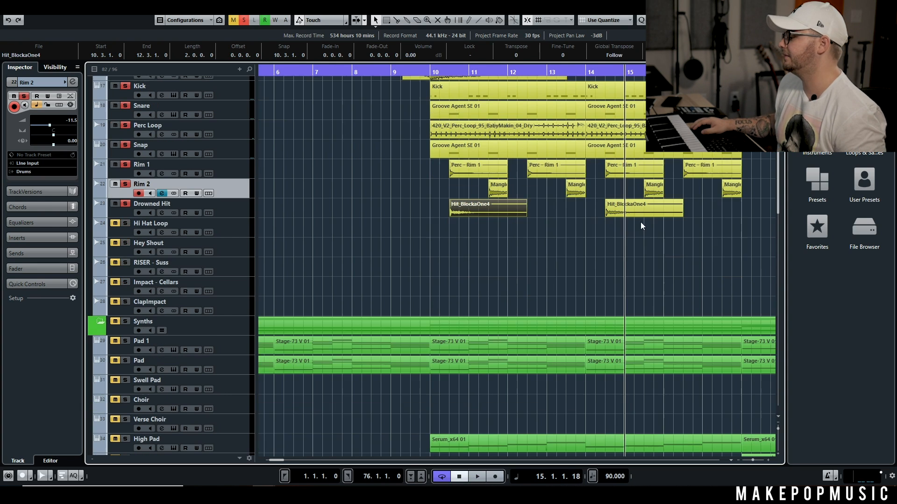
{"action": "scroll", "coordinate": [642, 220], "scroll_direction": "down", "scroll_amount": 6}
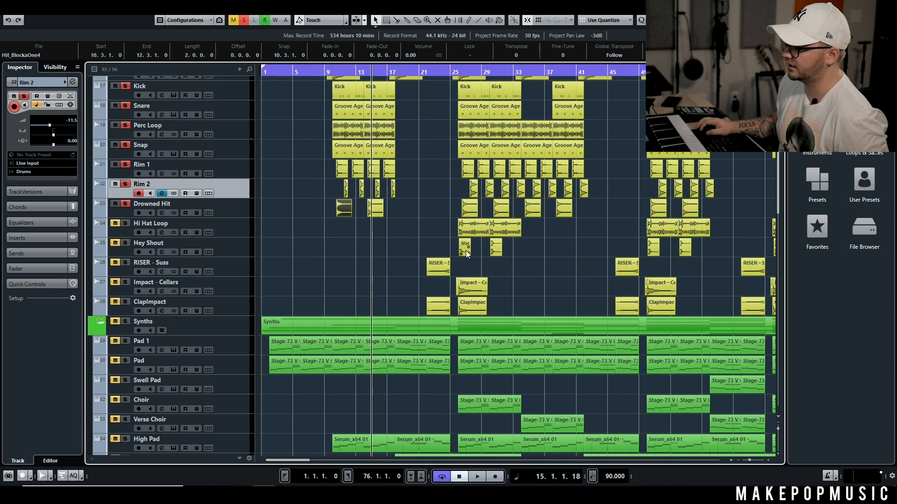
{"action": "scroll", "coordinate": [449, 224], "scroll_direction": "up", "scroll_amount": 4}
{"action": "key", "text": "space"}
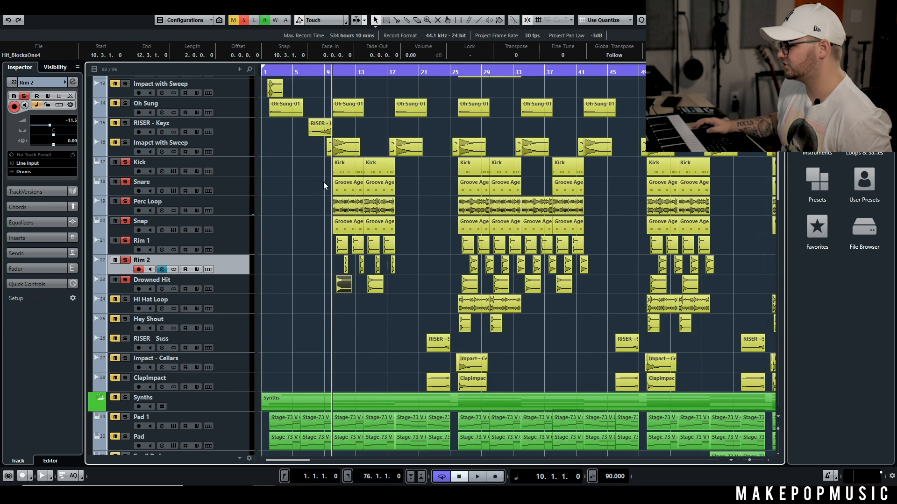
Step: Clear all solos and unmute the Rim 2, Hi Hat Loop, RISER - Suss, Impact - Cellars, ClapImpact and other muted lower drum tracks
{"action": "left_click", "coordinate": [248, 18]}
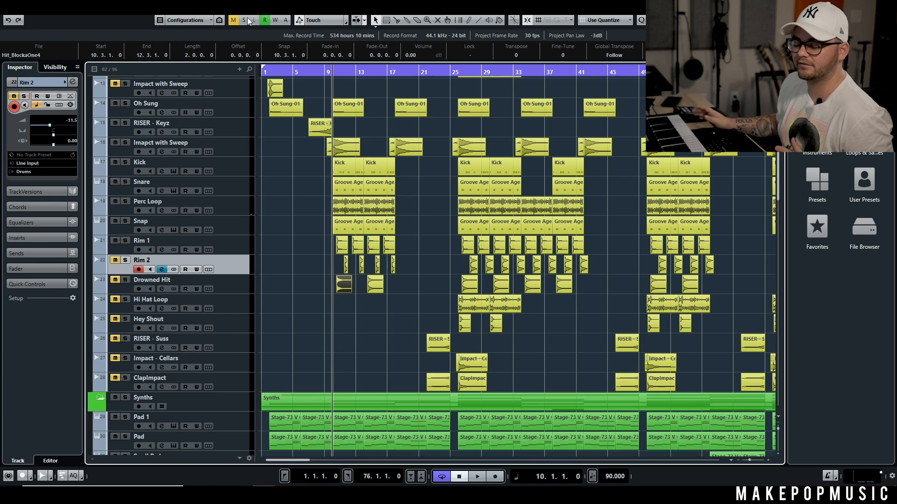
{"action": "left_click", "coordinate": [114, 260]}
{"action": "left_click", "coordinate": [114, 299]}
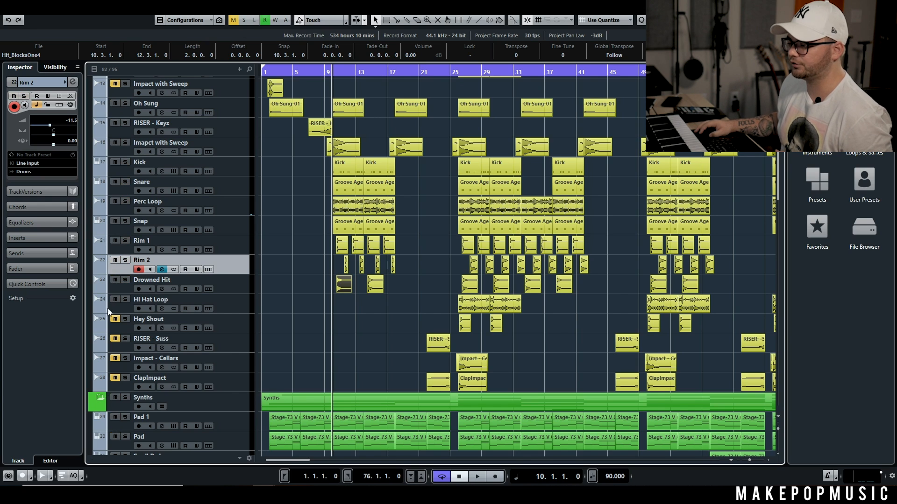
{"action": "left_click", "coordinate": [115, 339]}
{"action": "left_click", "coordinate": [114, 358]}
{"action": "left_click", "coordinate": [114, 378]}
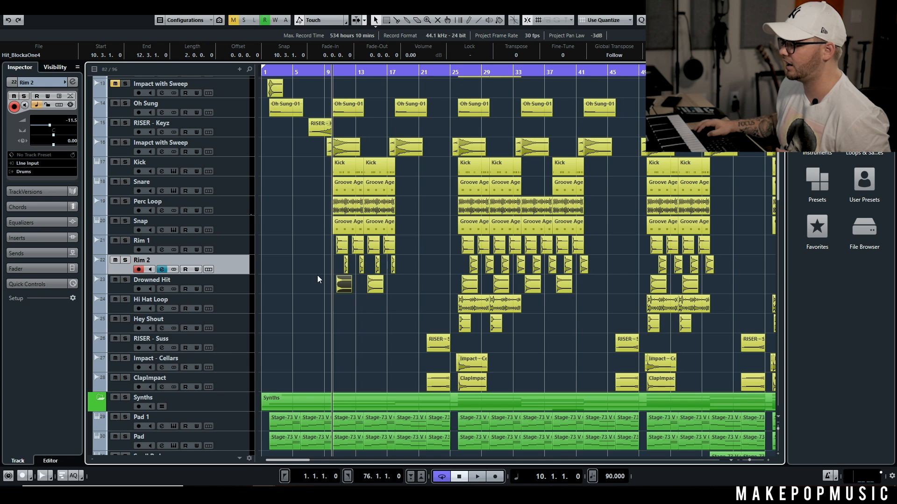
Step: Solo the Hi Hat Loop track, listen to it from 25.4.1, and turn its solo off during playback
{"action": "left_click", "coordinate": [456, 74]}
{"action": "scroll", "coordinate": [130, 130], "scroll_direction": "up", "scroll_amount": 4}
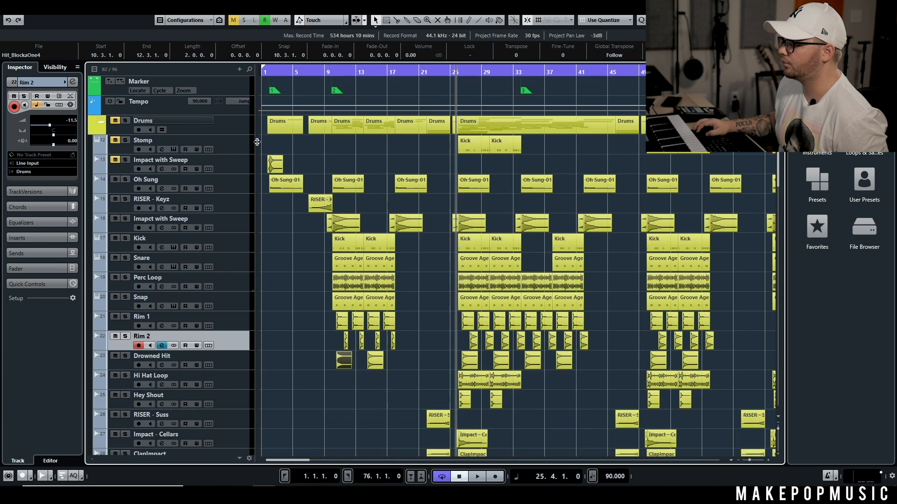
{"action": "scroll", "coordinate": [475, 191], "scroll_direction": "down", "scroll_amount": 6}
{"action": "scroll", "coordinate": [476, 191], "scroll_direction": "up", "scroll_amount": 6}
{"action": "scroll", "coordinate": [266, 207], "scroll_direction": "down", "scroll_amount": 4}
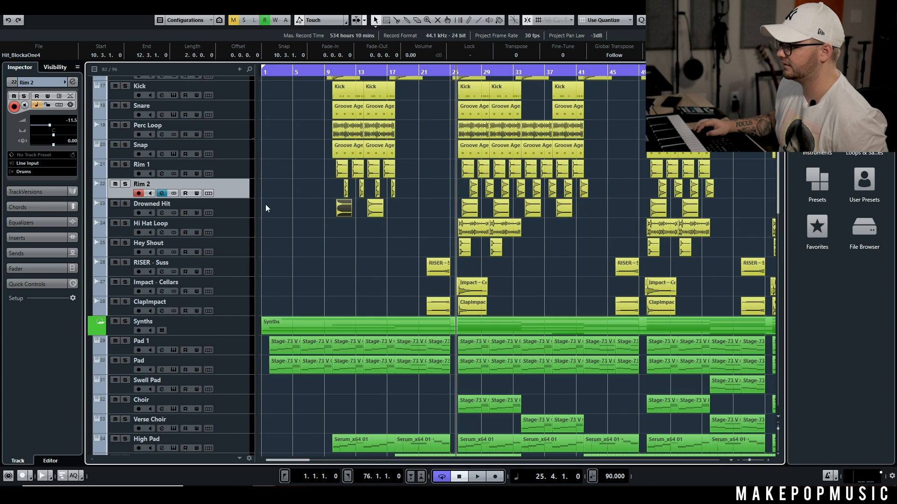
{"action": "left_click", "coordinate": [125, 223]}
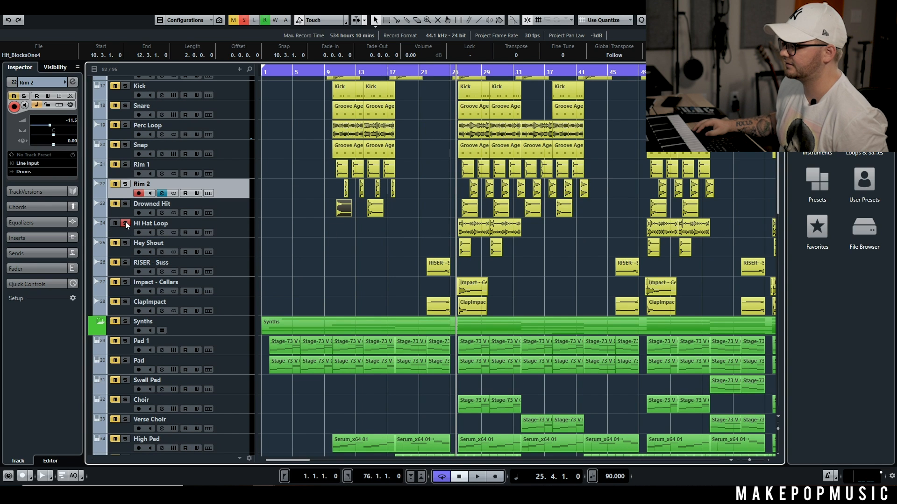
{"action": "key", "text": "h"}
{"action": "key", "text": "h"}
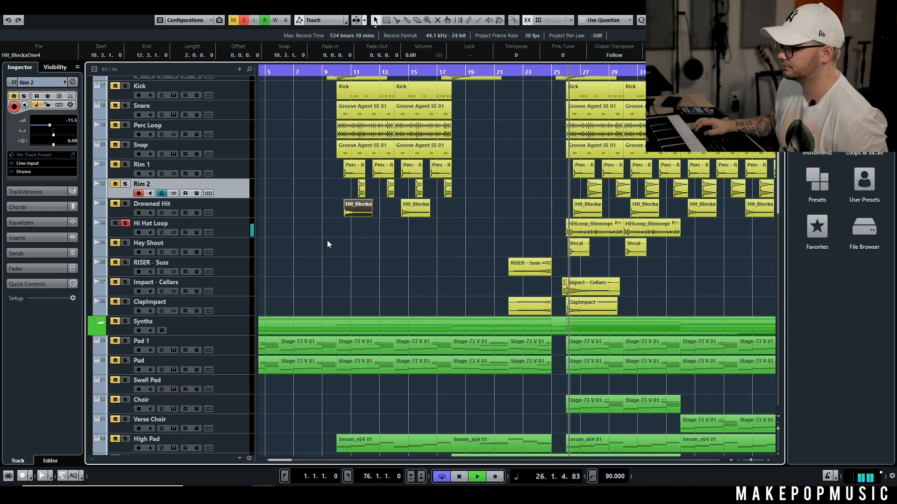
{"action": "left_click", "coordinate": [125, 223]}
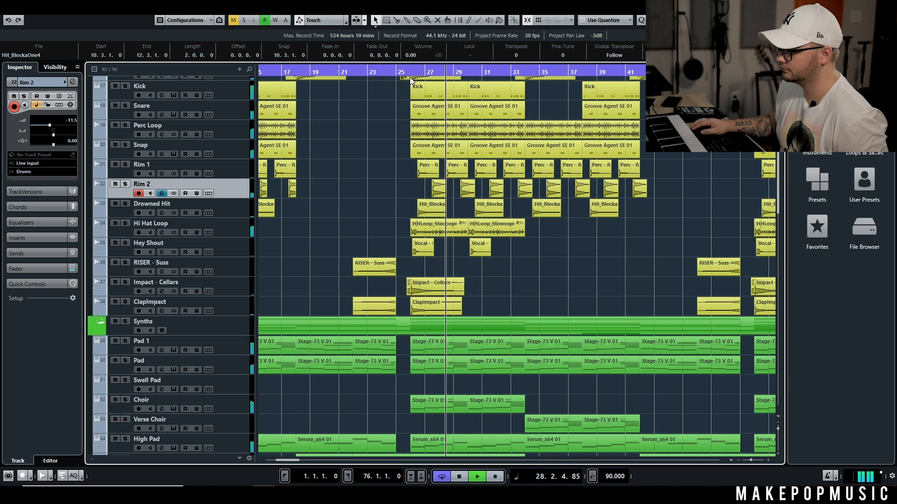
Step: Audition the Impact - Cellars track on its own around bar 26, ending with its solo off
{"action": "key", "text": "space"}
{"action": "left_click", "coordinate": [125, 283]}
{"action": "key", "text": "space"}
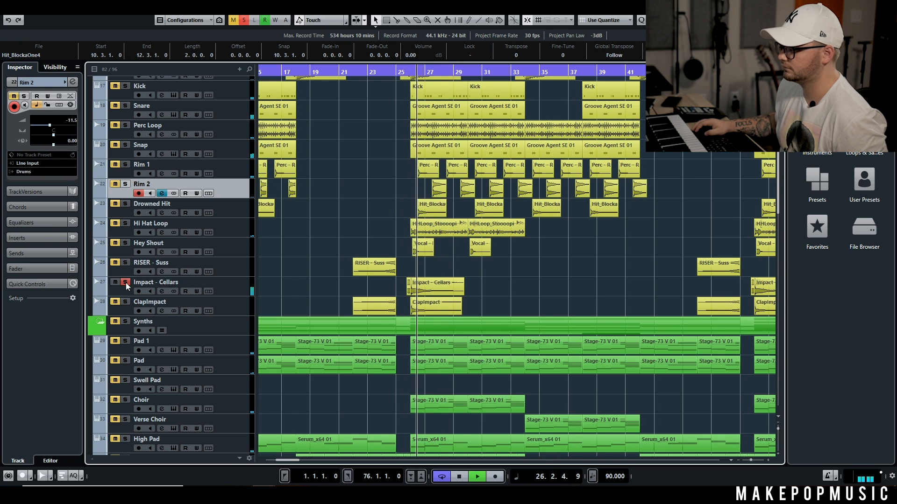
{"action": "left_click", "coordinate": [126, 282]}
{"action": "key", "text": "space"}
Step: Solo the ClapImpact track, listen to it from just before bar 26, and clear the solo
{"action": "left_click", "coordinate": [125, 302]}
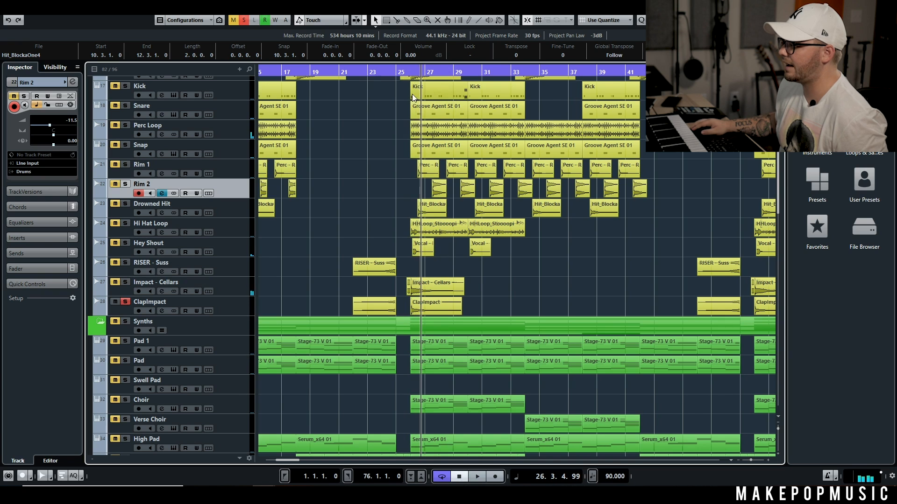
{"action": "left_click", "coordinate": [409, 76]}
{"action": "key", "text": "space"}
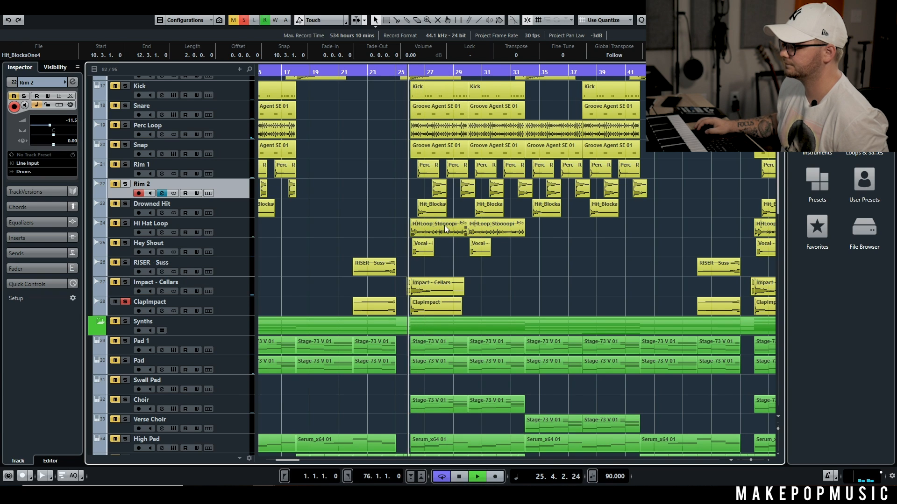
{"action": "scroll", "coordinate": [203, 244], "scroll_direction": "up", "scroll_amount": 4}
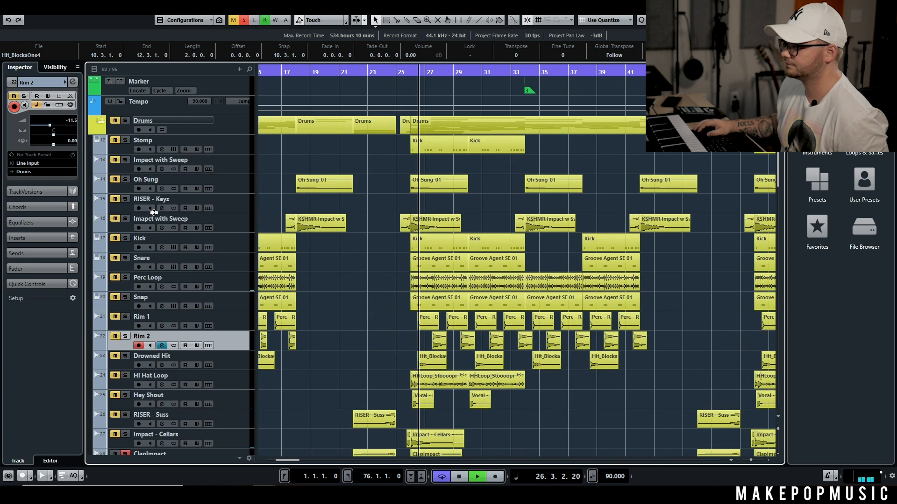
{"action": "left_click", "coordinate": [245, 19]}
{"action": "key", "text": "space"}
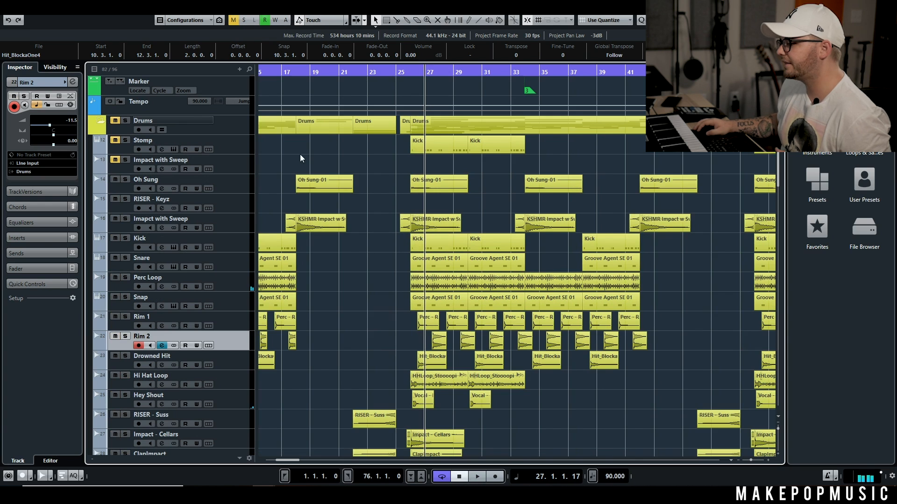
Step: Solo the Stomp track during playback near bar 26 and set its volume to -13.9
{"action": "scroll", "coordinate": [383, 140], "scroll_direction": "down", "scroll_amount": 2}
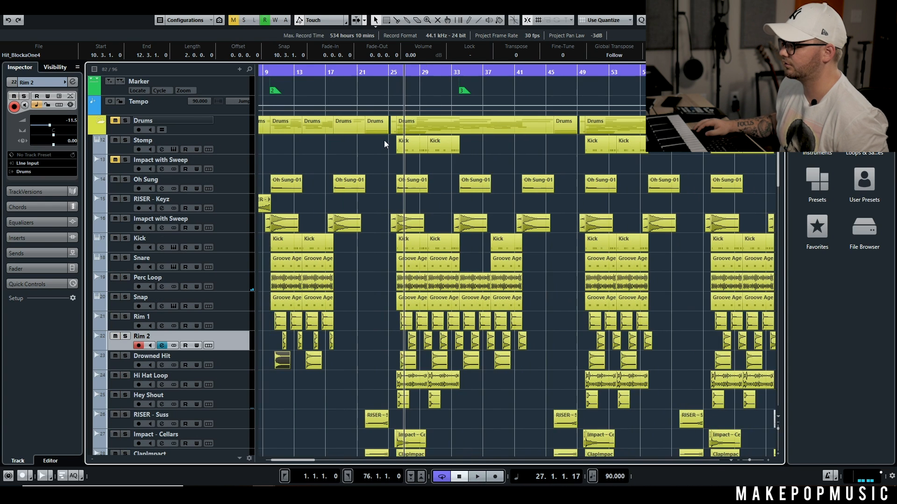
{"action": "scroll", "coordinate": [380, 144], "scroll_direction": "up", "scroll_amount": 5}
{"action": "key", "text": "space"}
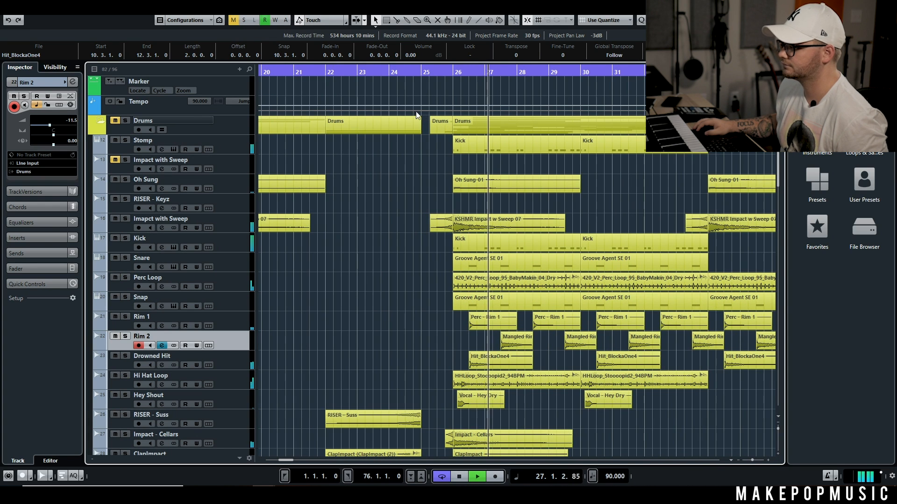
{"action": "left_click", "coordinate": [125, 140]}
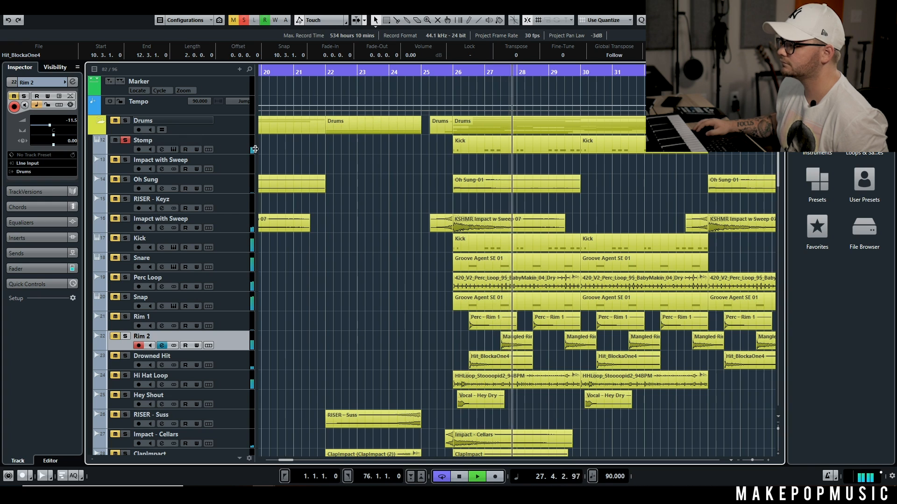
{"action": "left_click", "coordinate": [239, 144]}
{"action": "left_click_drag", "start_coordinate": [46, 125], "coordinate": [50, 126]}
Step: Solo the whole Drums folder, listen to it, and return the playback position to 25.4.1
{"action": "left_click", "coordinate": [125, 120]}
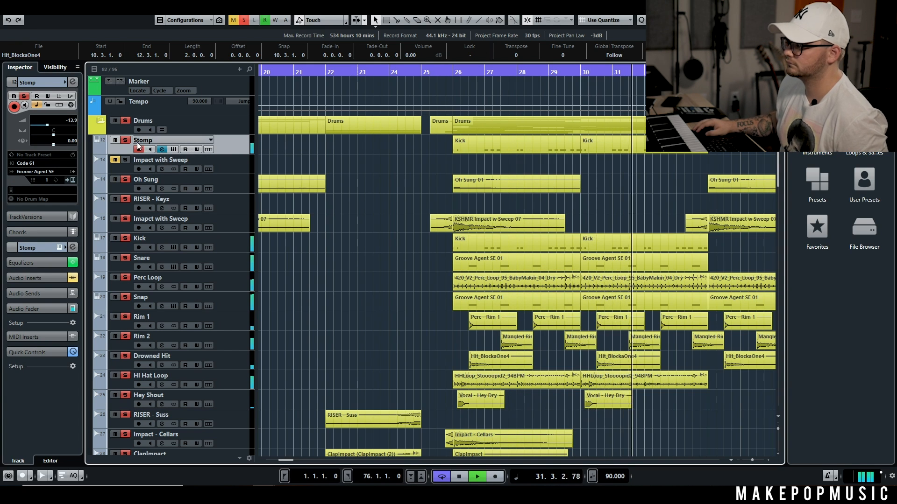
{"action": "key", "text": "space"}
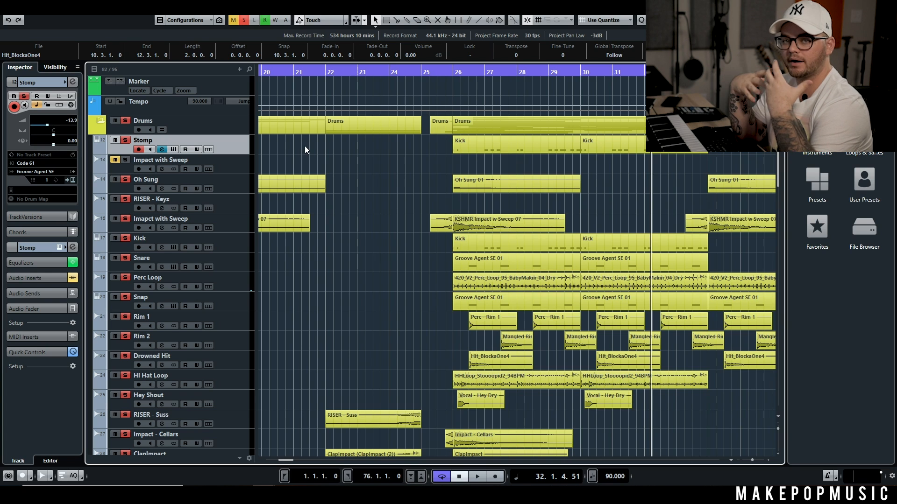
{"action": "left_click", "coordinate": [450, 80]}
{"action": "left_click", "coordinate": [445, 73]}
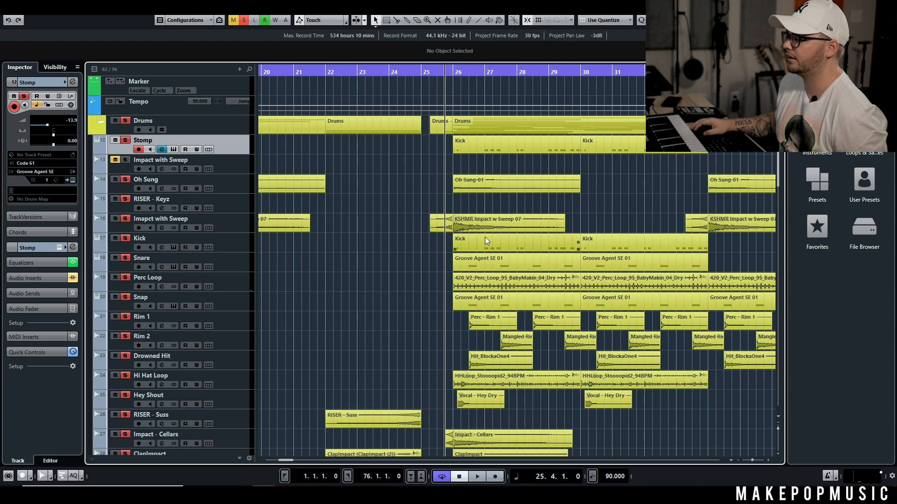
Step: Inspect the first Stomp, Hi Hat Loop and Hey Shout clips around bar 26, and listen to the soloed drums
{"action": "scroll", "coordinate": [432, 234], "scroll_direction": "down", "scroll_amount": 3}
{"action": "scroll", "coordinate": [454, 222], "scroll_direction": "up", "scroll_amount": 3}
{"action": "left_click", "coordinate": [483, 150]}
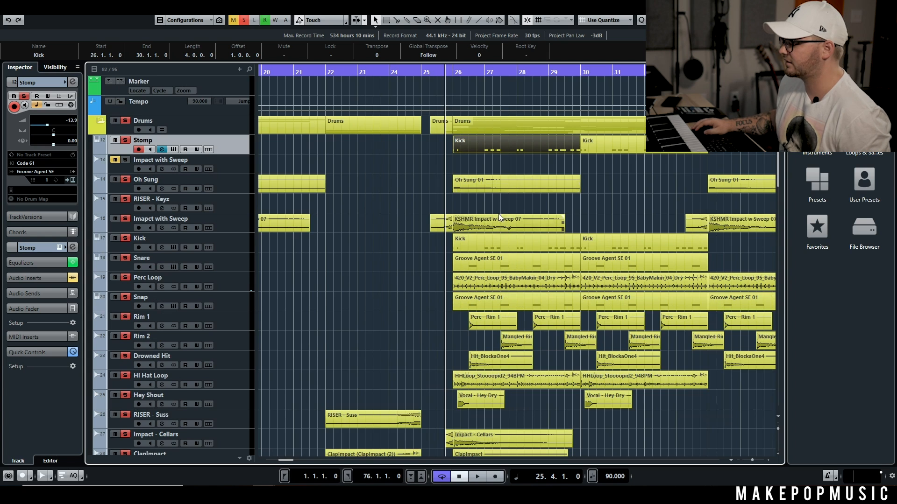
{"action": "scroll", "coordinate": [498, 214], "scroll_direction": "down", "scroll_amount": 5}
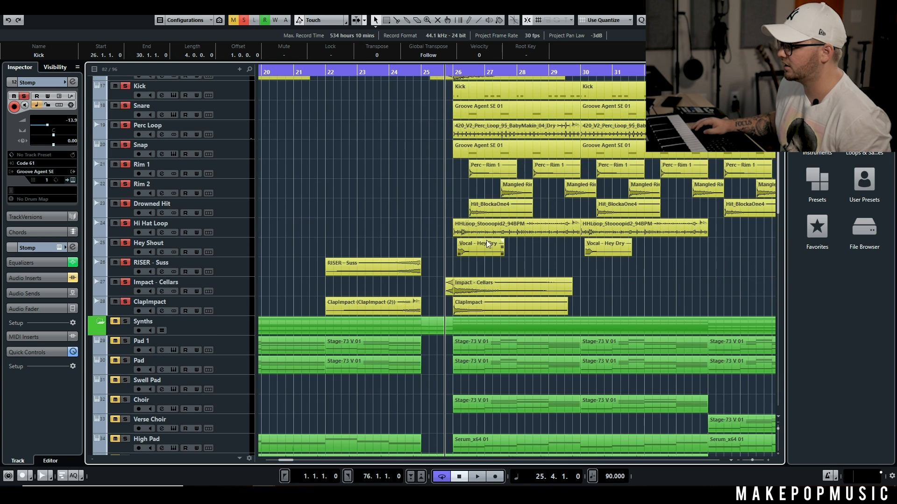
{"action": "left_click", "coordinate": [464, 234]}
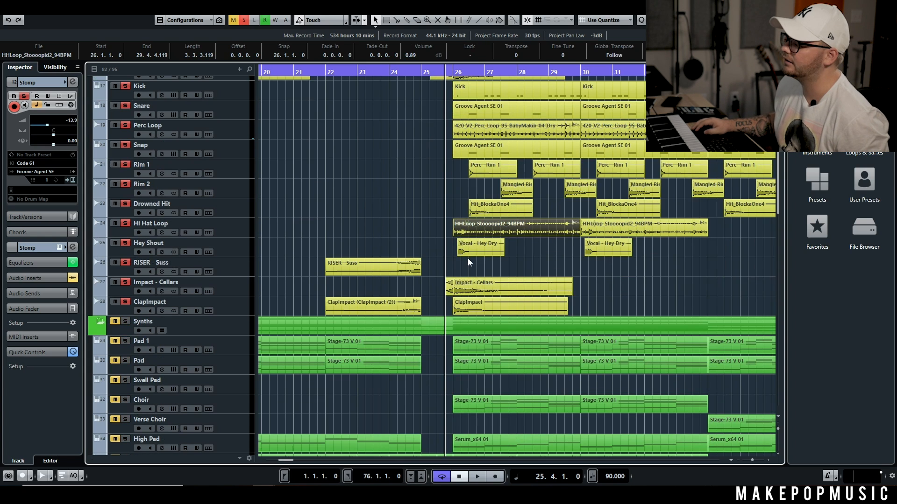
{"action": "left_click", "coordinate": [469, 254]}
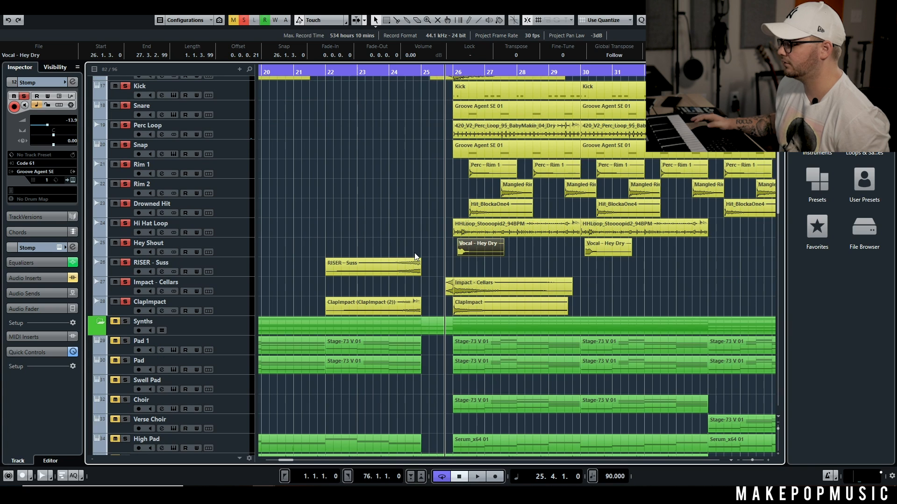
{"action": "scroll", "coordinate": [443, 234], "scroll_direction": "up", "scroll_amount": 5}
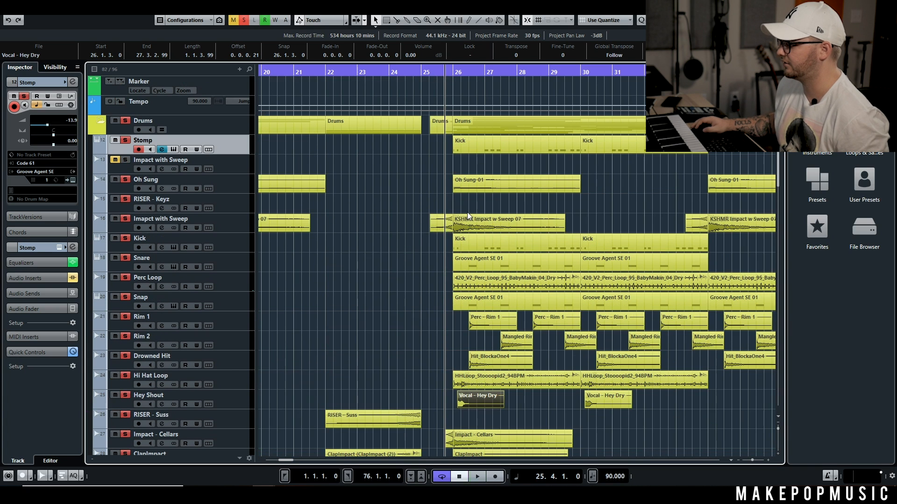
{"action": "key", "text": "space"}
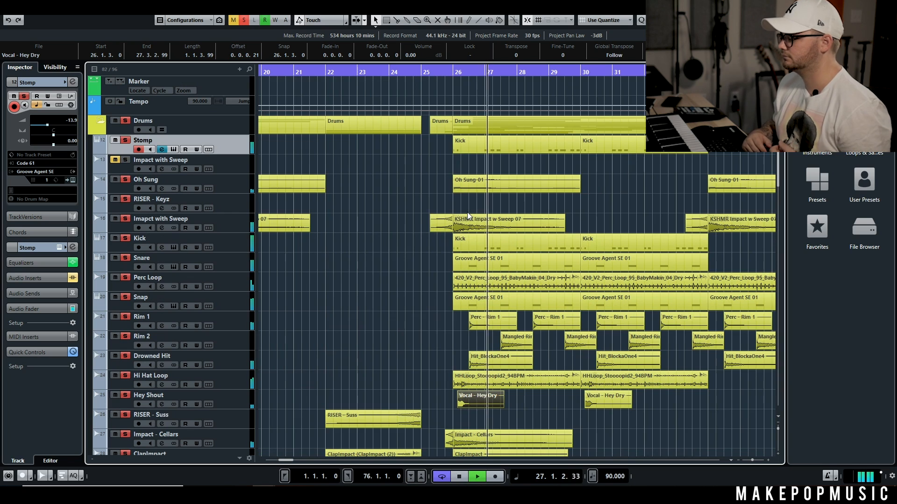
{"action": "left_click", "coordinate": [379, 252]}
{"action": "key", "text": "space"}
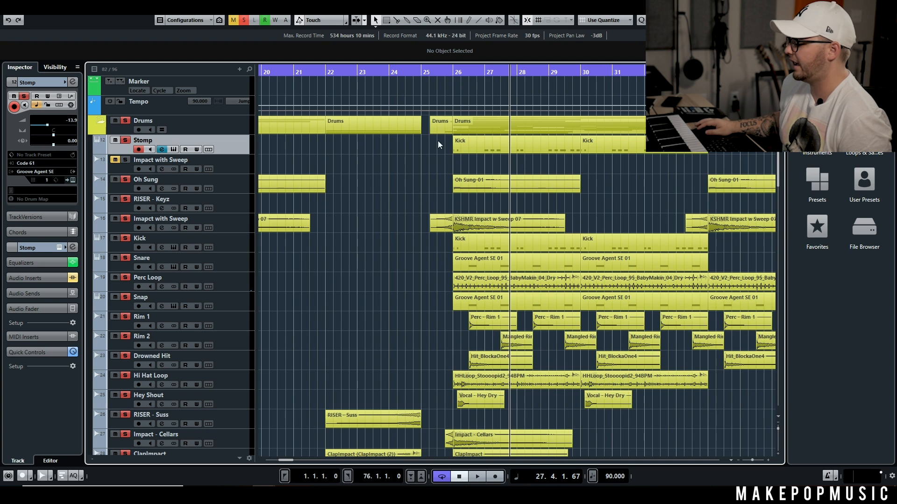
Step: Play the soloed drums from bar 26 and raise the Hey Shout track's volume to -9.85
{"action": "left_click", "coordinate": [450, 74]}
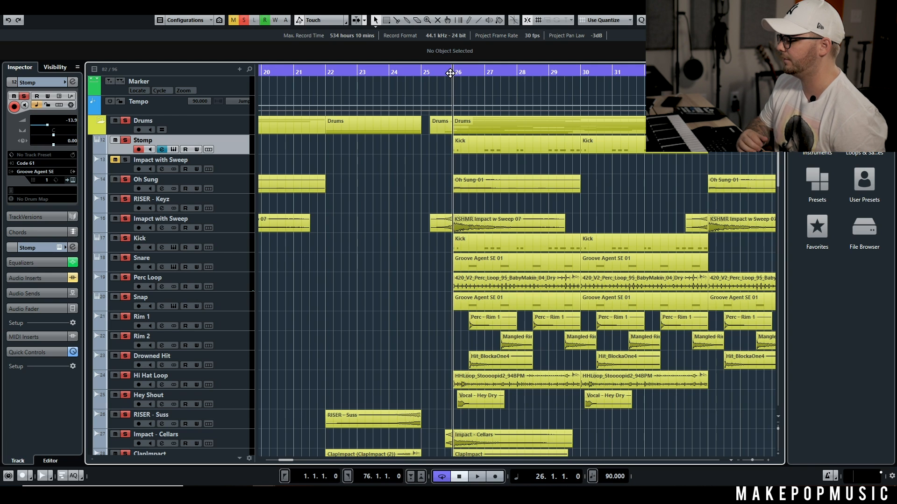
{"action": "key", "text": "space"}
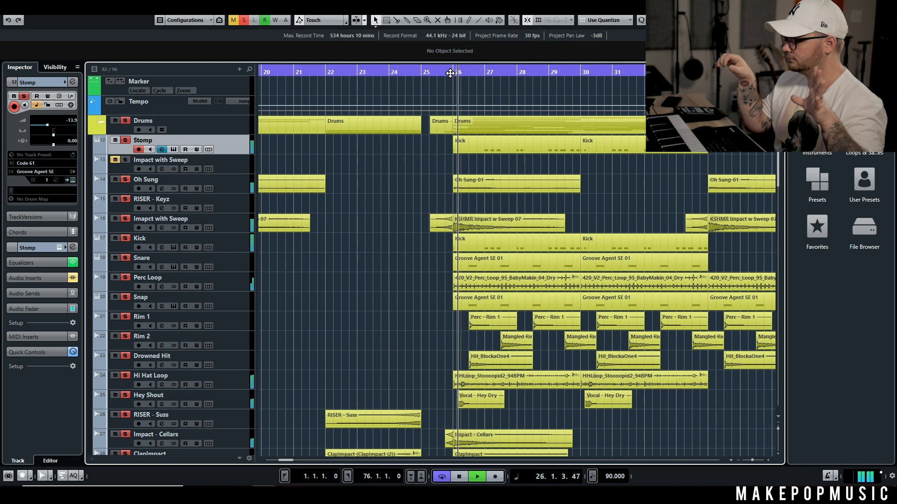
{"action": "left_click", "coordinate": [220, 396]}
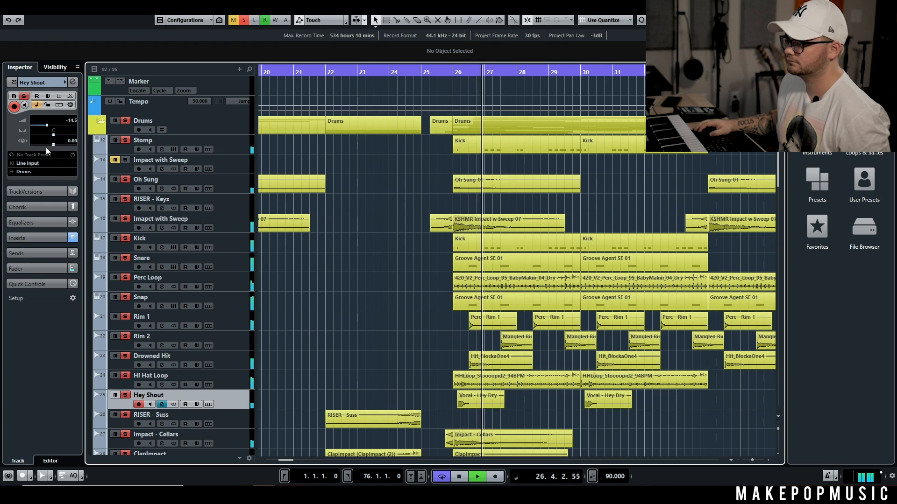
{"action": "left_click_drag", "start_coordinate": [49, 127], "coordinate": [52, 126]}
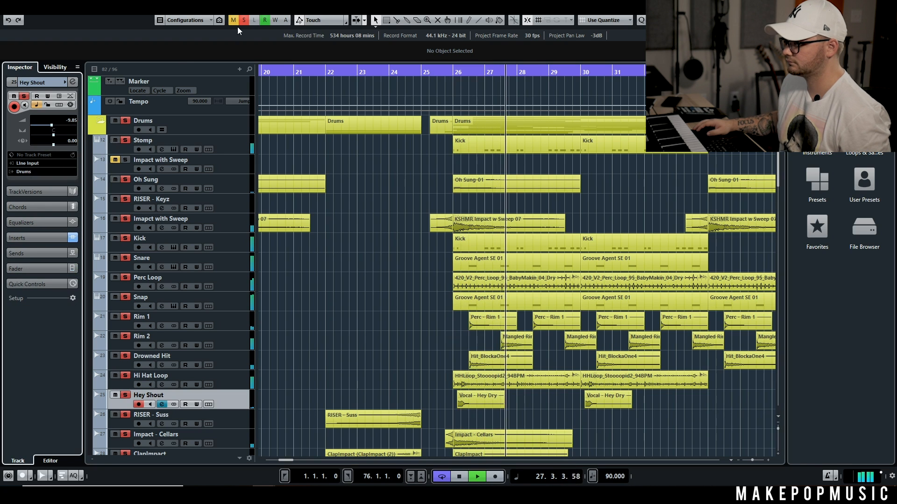
Step: Clear all solos, play the full mix, and briefly mute the Synths folder to hear the beat without it
{"action": "left_click", "coordinate": [244, 19]}
{"action": "scroll", "coordinate": [542, 179], "scroll_direction": "down", "scroll_amount": 5}
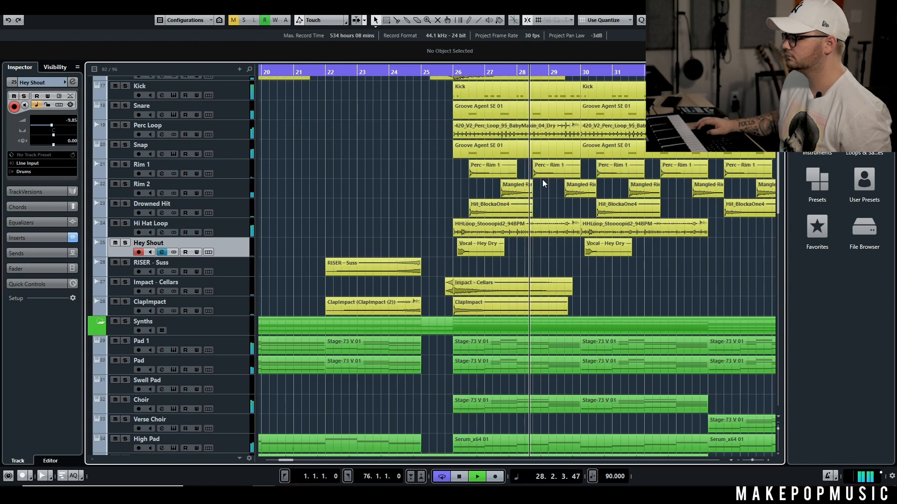
{"action": "scroll", "coordinate": [578, 159], "scroll_direction": "down", "scroll_amount": 3}
{"action": "scroll", "coordinate": [582, 162], "scroll_direction": "right", "scroll_amount": 2}
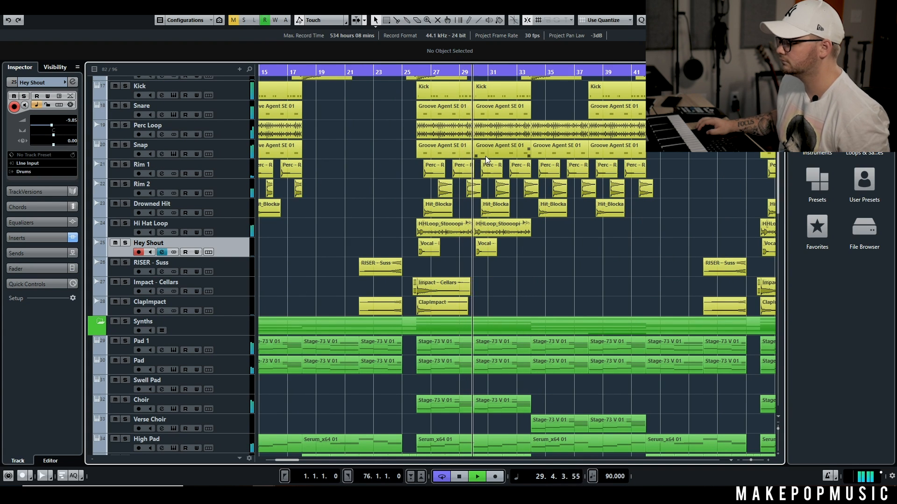
{"action": "left_click", "coordinate": [115, 322]}
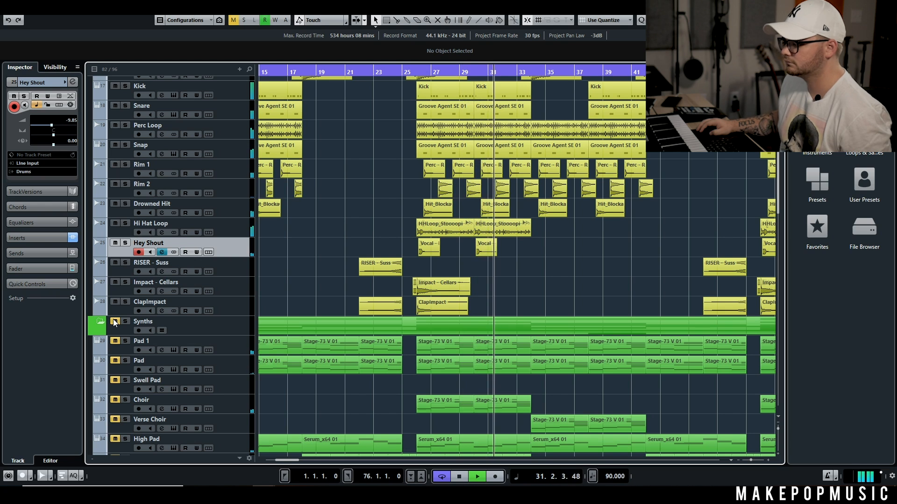
{"action": "key", "text": "space"}
{"action": "scroll", "coordinate": [456, 214], "scroll_direction": "up", "scroll_amount": 5}
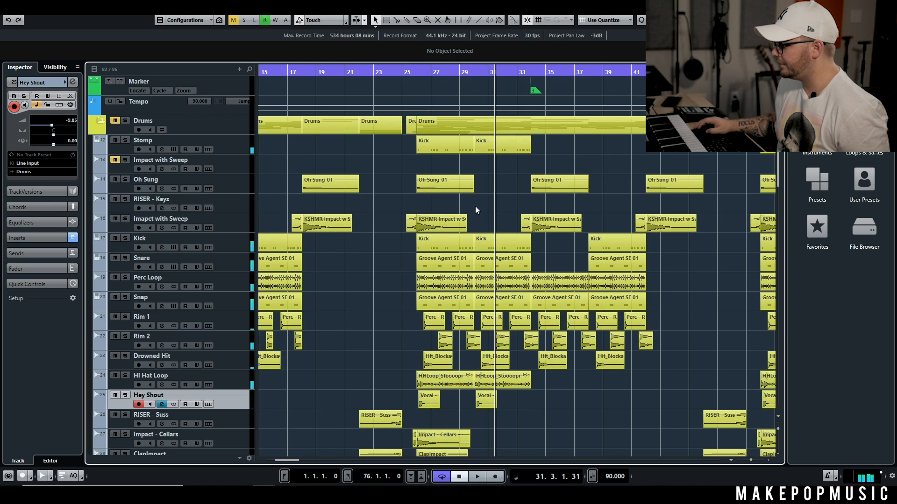
{"action": "scroll", "coordinate": [486, 205], "scroll_direction": "down", "scroll_amount": 4}
{"action": "scroll", "coordinate": [499, 203], "scroll_direction": "down", "scroll_amount": 3}
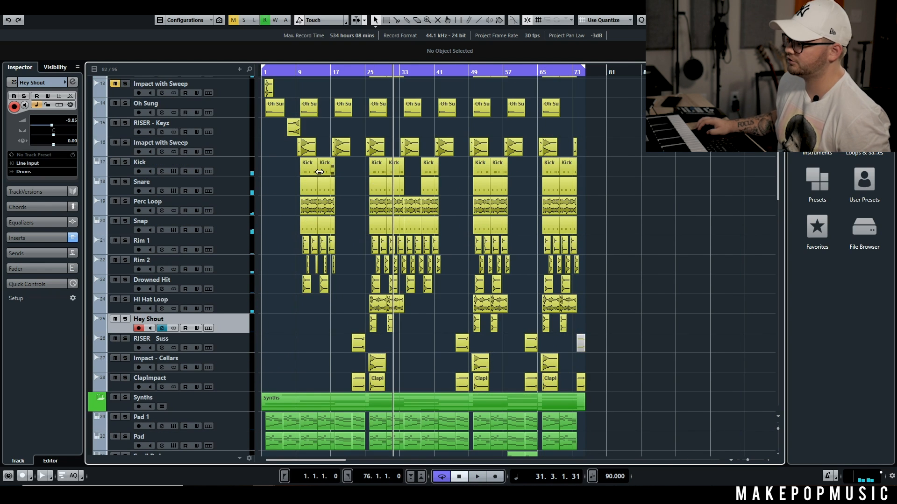
Step: Duplicate the Snare track, solo the copy, and place the playback position just before bar 10
{"action": "scroll", "coordinate": [348, 158], "scroll_direction": "up", "scroll_amount": 3}
{"action": "scroll", "coordinate": [391, 186], "scroll_direction": "up", "scroll_amount": 2}
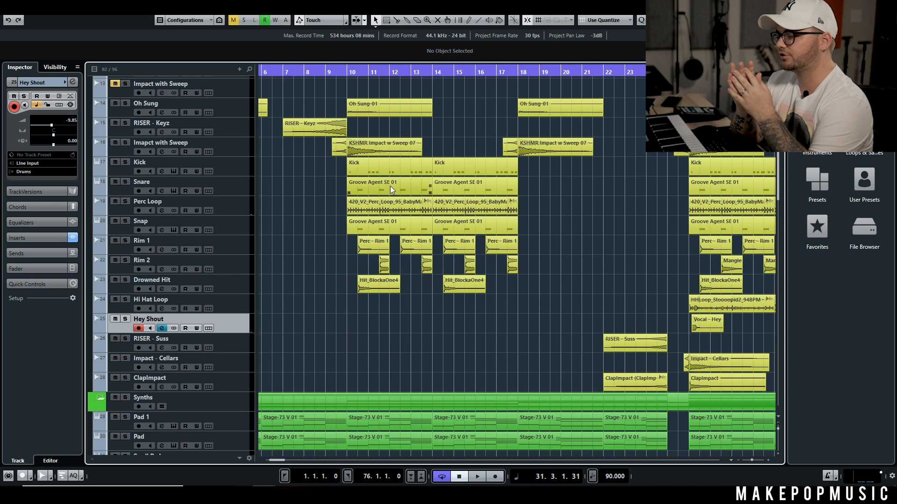
{"action": "right_click", "coordinate": [244, 192]}
{"action": "left_click", "coordinate": [316, 219]}
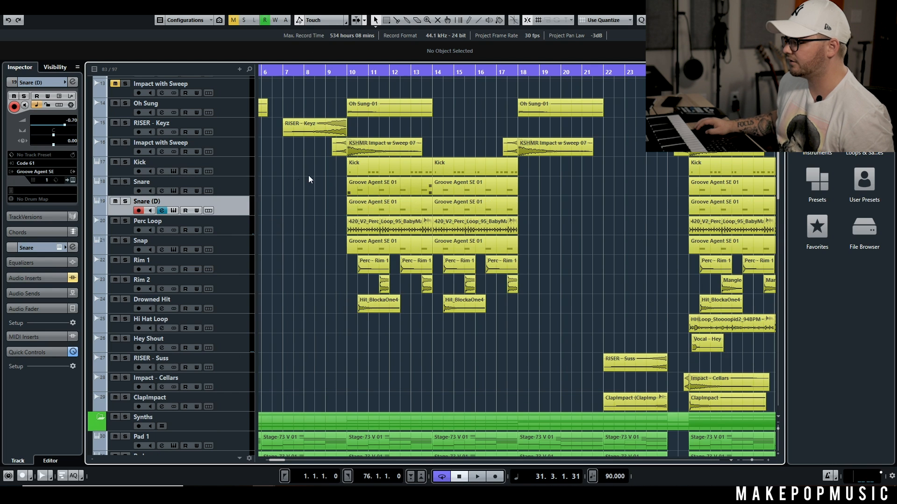
{"action": "key", "text": "g"}
{"action": "key", "text": "g"}
{"action": "key", "text": "s"}
{"action": "left_click", "coordinate": [319, 71]}
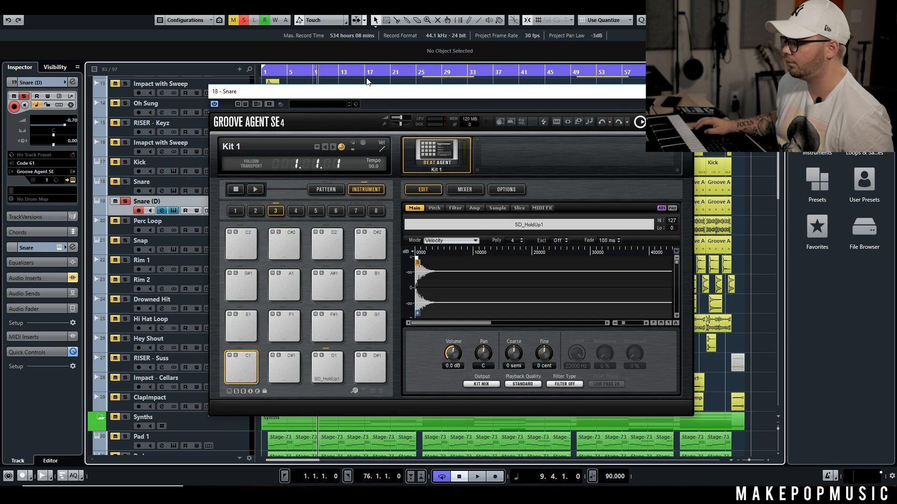
Step: Add CamelCrusher as insert 3 and VerbSuite Classics as insert 4 on the duplicated snare's channel
{"action": "left_click", "coordinate": [168, 210]}
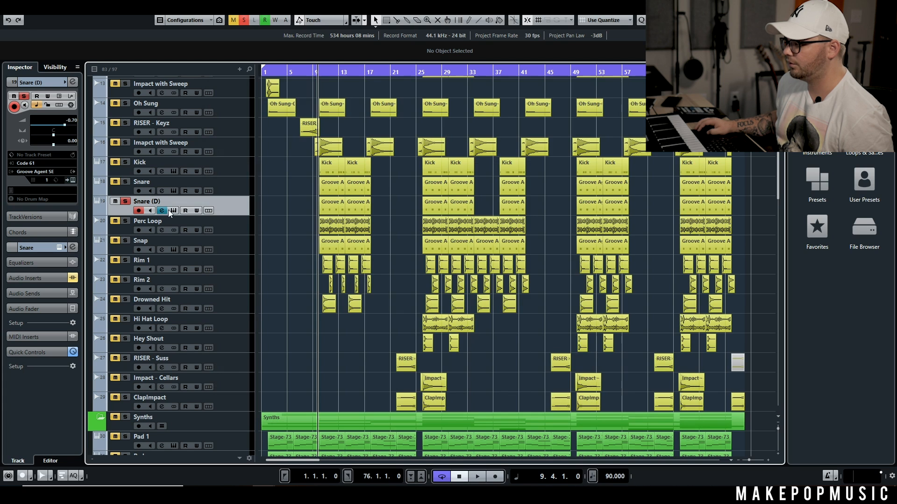
{"action": "left_click", "coordinate": [167, 210]}
{"action": "left_click", "coordinate": [164, 210]}
{"action": "left_click", "coordinate": [177, 210]}
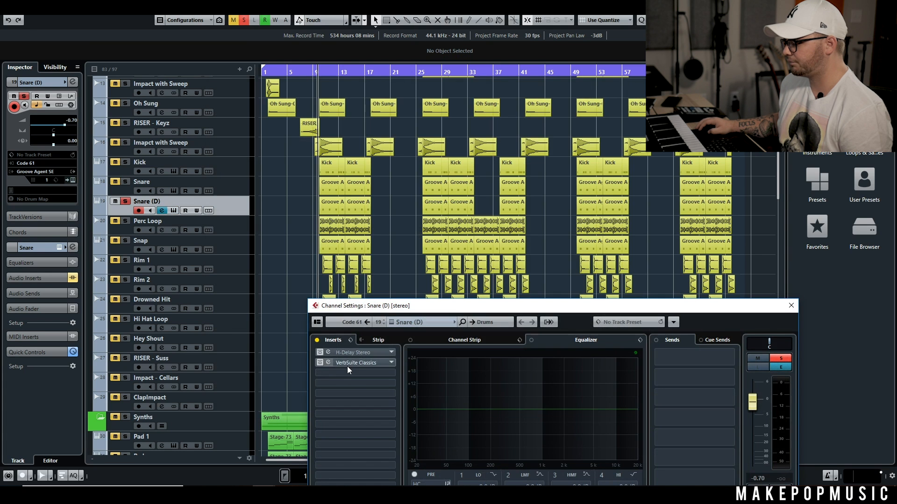
{"action": "left_click", "coordinate": [348, 375]}
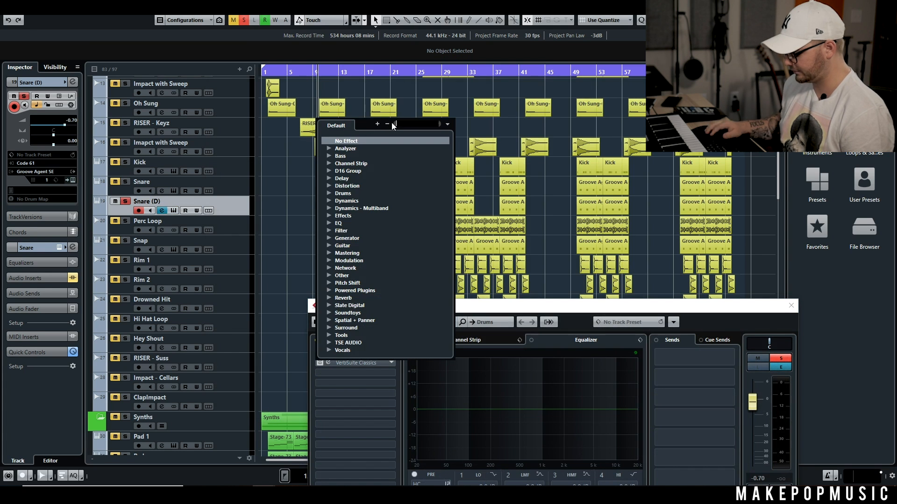
{"action": "type", "text": "camel"}
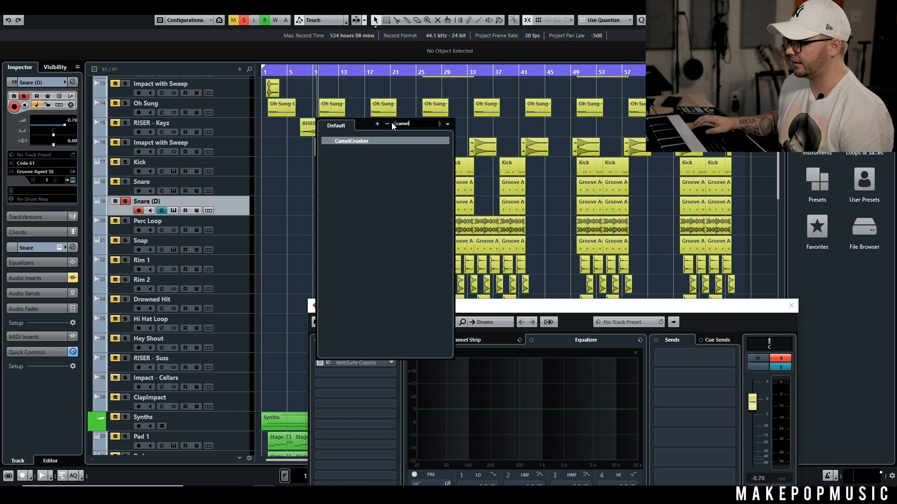
{"action": "double_click", "coordinate": [364, 142]}
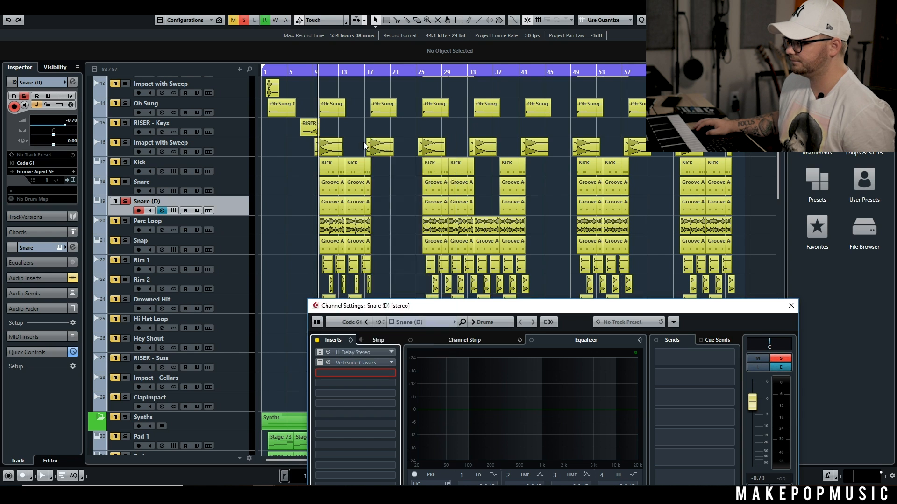
{"action": "left_click", "coordinate": [340, 380]}
{"action": "type", "text": "verbs"}
{"action": "double_click", "coordinate": [385, 159]}
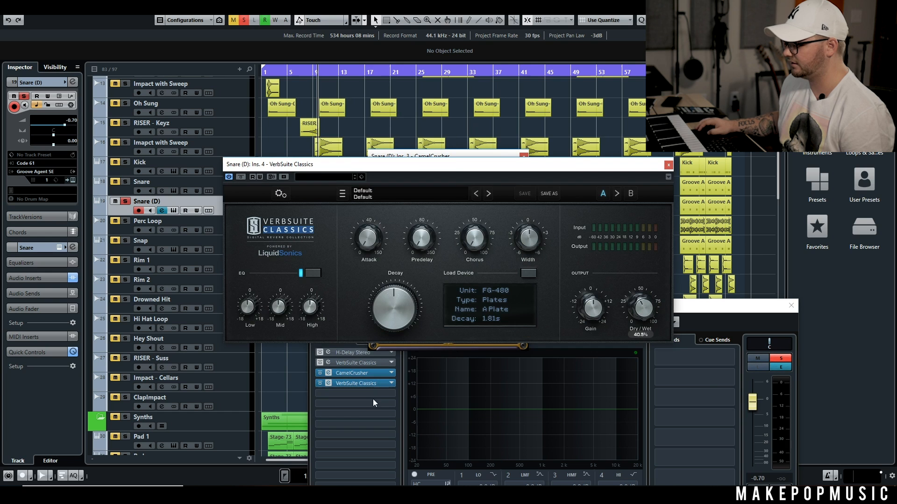
Step: Add FabFilter Pro-Q as insert 5 on the duplicated snare, with a high cut at about 942 Hz and a low cut near 160 Hz
{"action": "left_click", "coordinate": [376, 383]}
{"action": "type", "text": "pro"}
{"action": "double_click", "coordinate": [351, 207]}
{"action": "double_click", "coordinate": [537, 240]}
{"action": "left_click_drag", "start_coordinate": [536, 240], "coordinate": [484, 227]}
{"action": "double_click", "coordinate": [283, 256]}
{"action": "left_click_drag", "start_coordinate": [283, 256], "coordinate": [397, 241]}
{"action": "left_click_drag", "start_coordinate": [484, 228], "coordinate": [470, 228]}
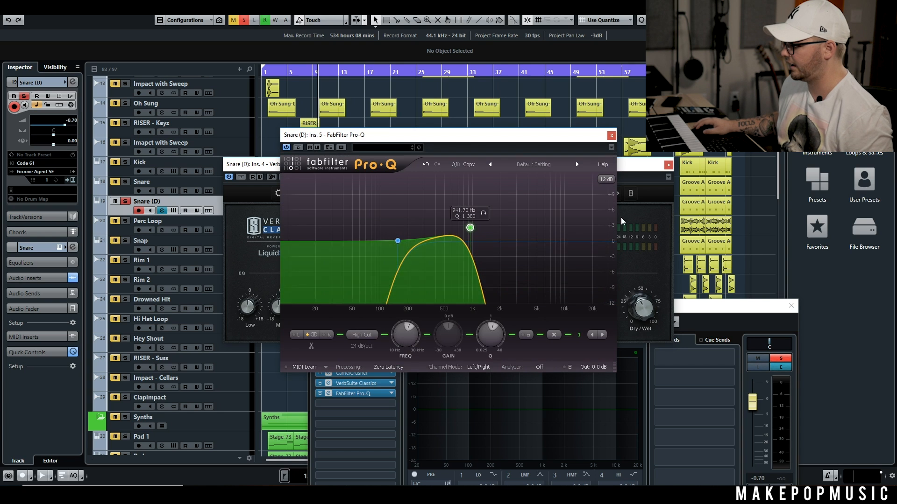
{"action": "left_click", "coordinate": [612, 135]}
Step: Set the VerbSuite Classics decay to 130%, look through its reverb devices, and close the open plug-in windows
{"action": "left_click_drag", "start_coordinate": [414, 318], "coordinate": [444, 280]}
{"action": "left_click", "coordinate": [529, 274]}
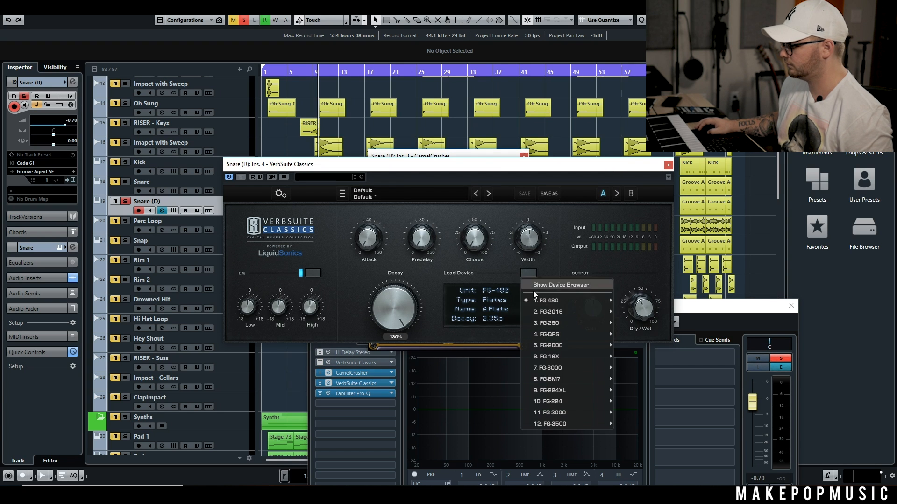
{"action": "mouse_move", "coordinate": [540, 324]}
{"action": "left_click", "coordinate": [647, 176]}
{"action": "left_click", "coordinate": [607, 164]}
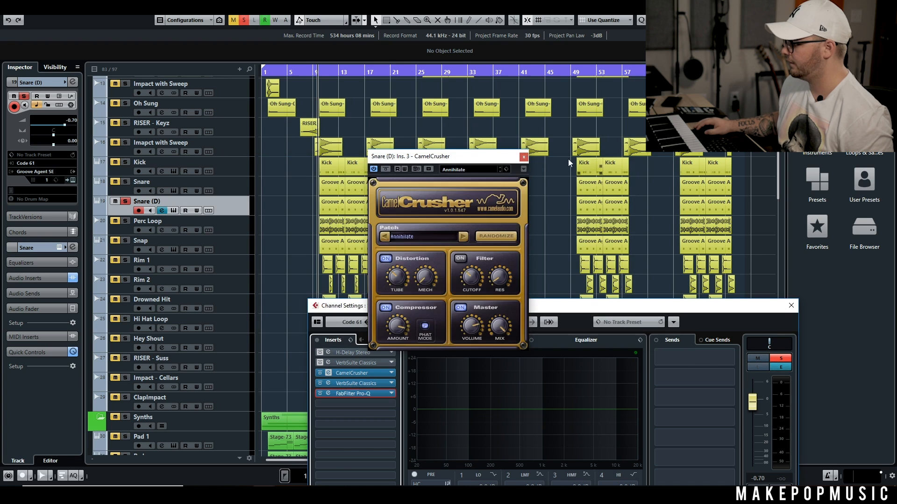
{"action": "left_click", "coordinate": [523, 156]}
Step: Play the duplicated snare, solo the original Snare with it, and toggle the duplicate's solo to compare the two
{"action": "key", "text": "space"}
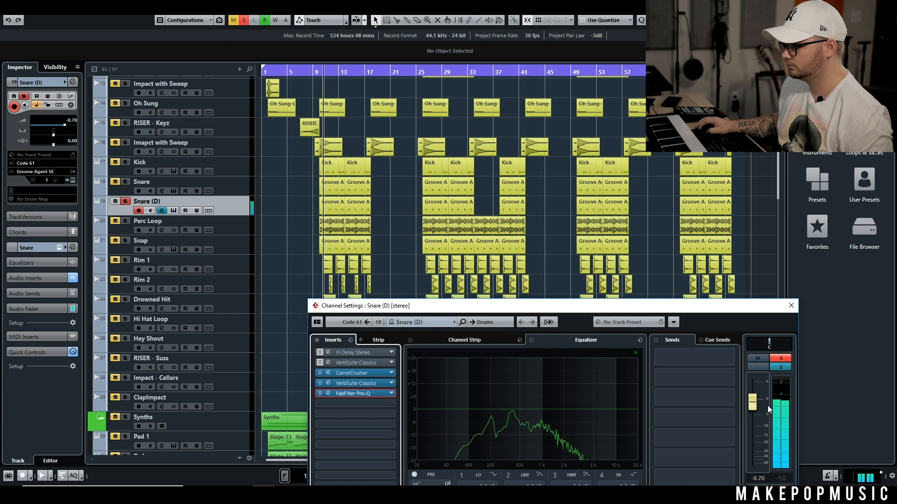
{"action": "left_click", "coordinate": [125, 182]}
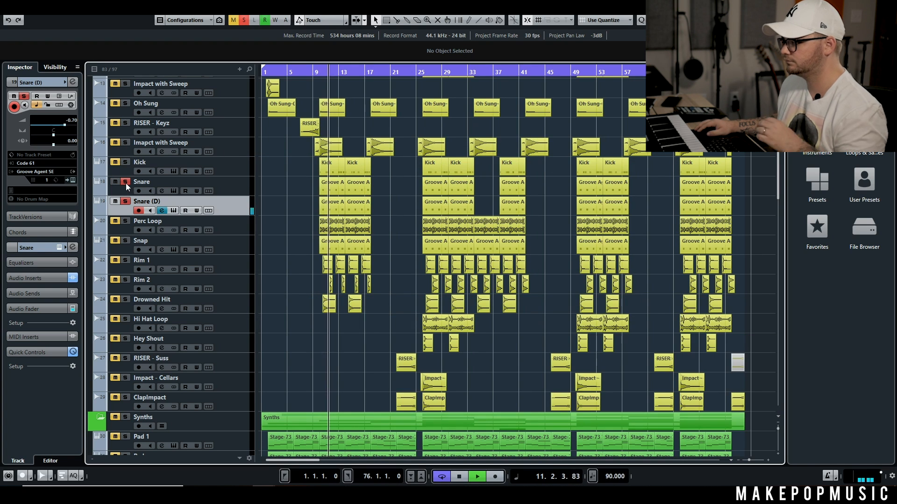
{"action": "left_click", "coordinate": [126, 203]}
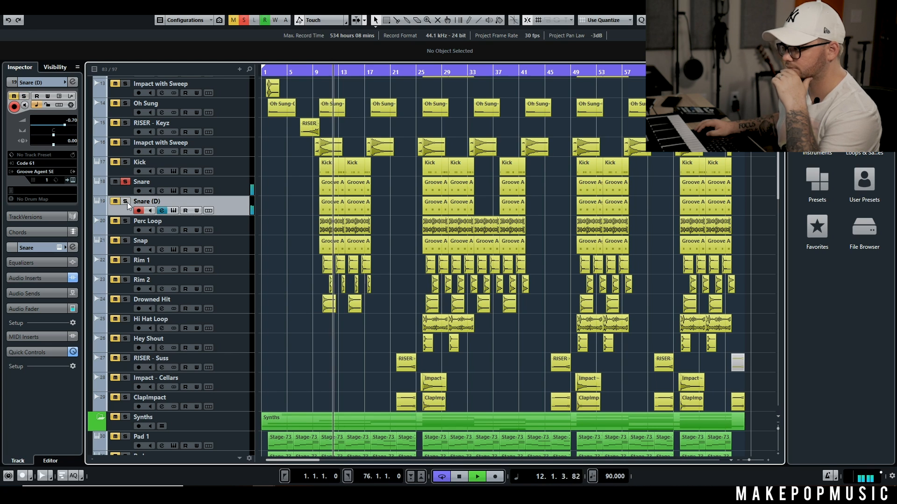
{"action": "left_click", "coordinate": [126, 202]}
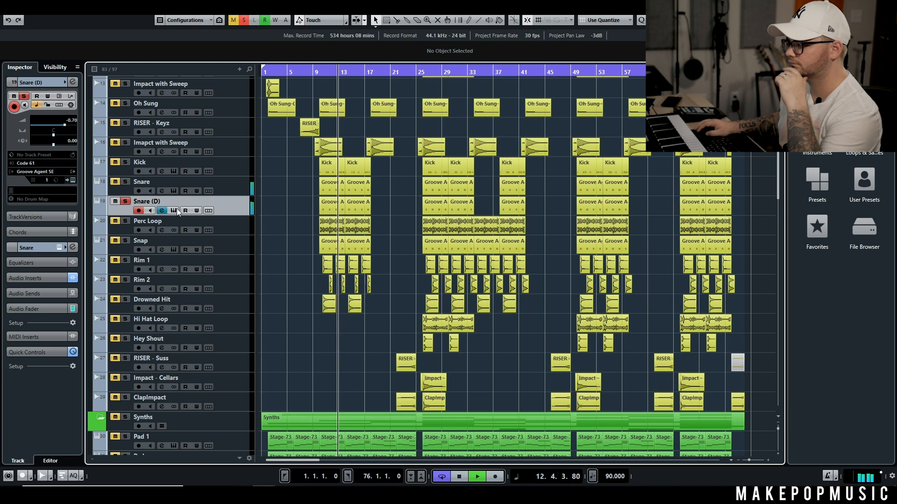
{"action": "key", "text": "space"}
Step: Lower the snare sample's coarse tuning to -12 semitones in Groove Agent, readjust it upward during playback, and close the instrument
{"action": "left_click", "coordinate": [174, 211]}
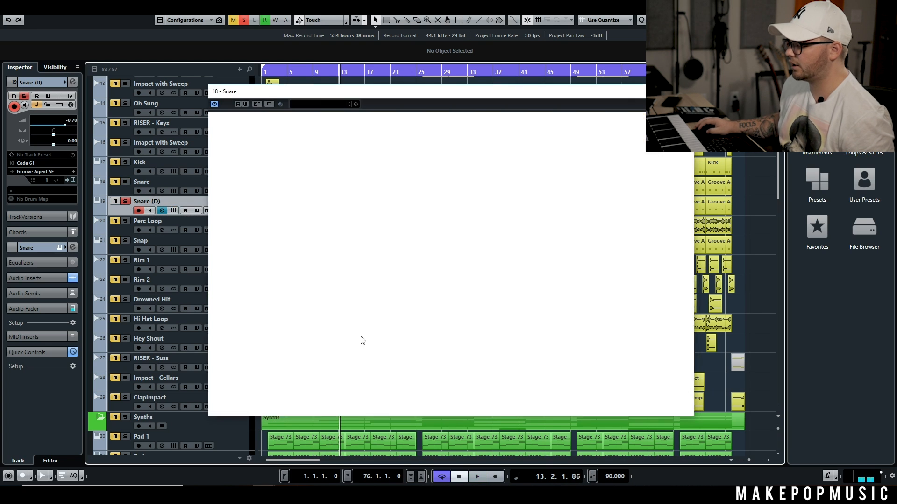
{"action": "left_click_drag", "start_coordinate": [504, 367], "coordinate": [509, 385]}
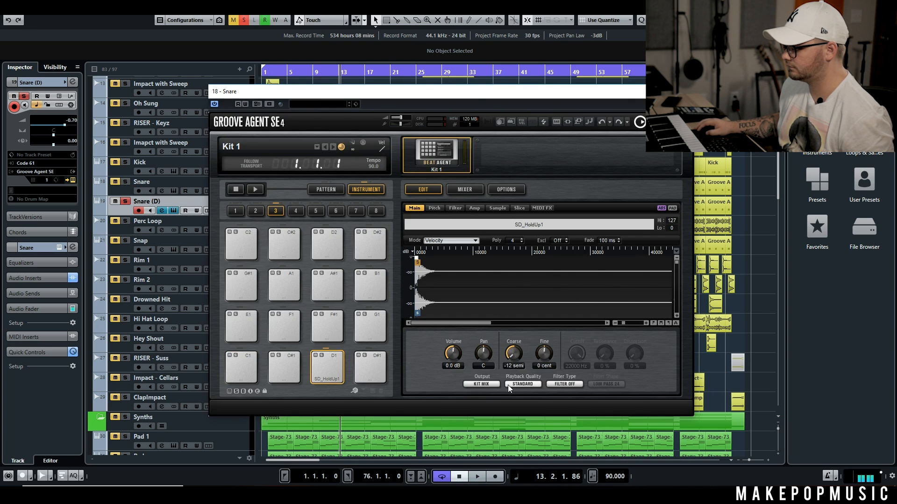
{"action": "key", "text": "space"}
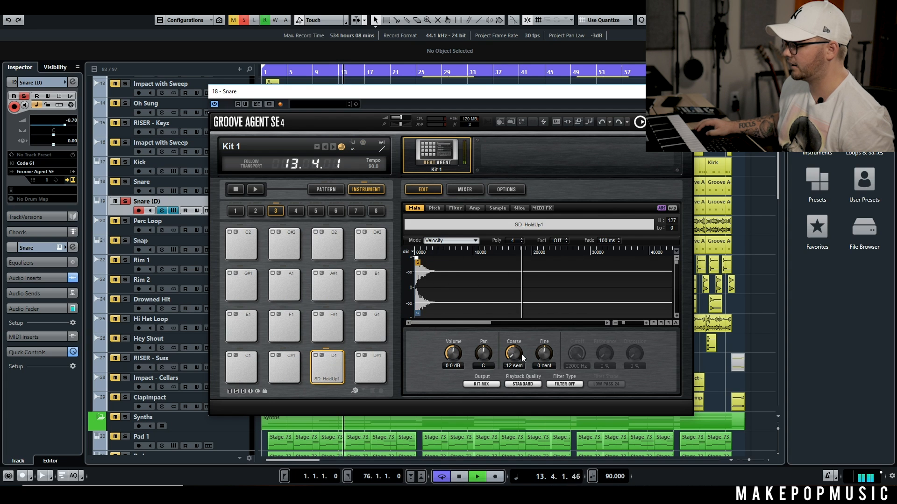
{"action": "left_click_drag", "start_coordinate": [520, 354], "coordinate": [554, 245]}
{"action": "left_click", "coordinate": [683, 91]}
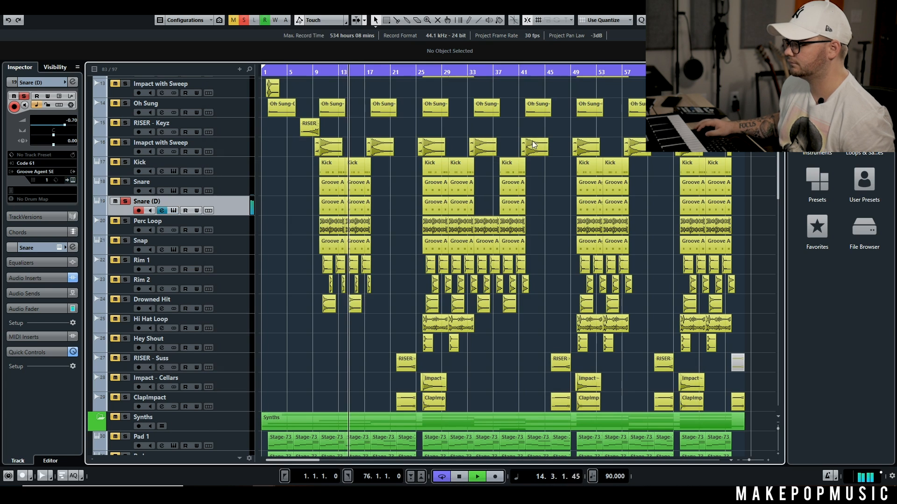
{"action": "key", "text": "space"}
Step: Return the playback position to just before bar 10, clear all solos, and play the full mix
{"action": "left_click", "coordinate": [313, 75]}
{"action": "left_click", "coordinate": [245, 20]}
{"action": "key", "text": "space"}
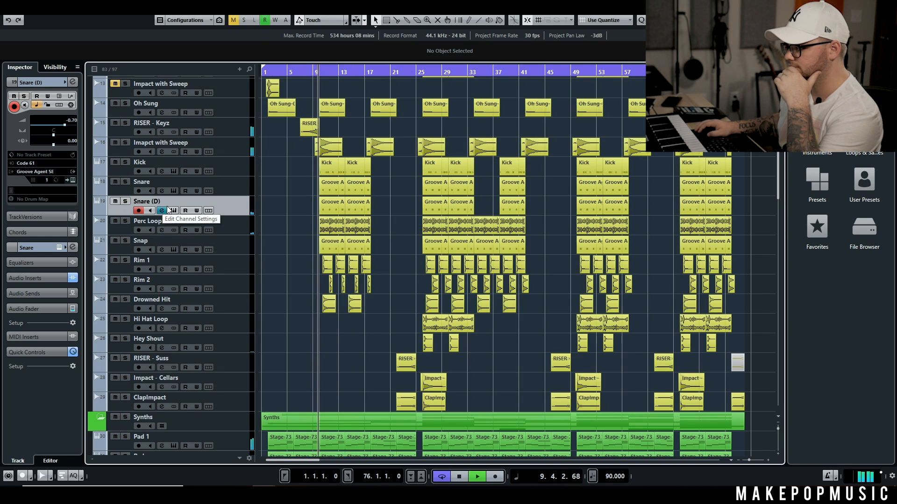